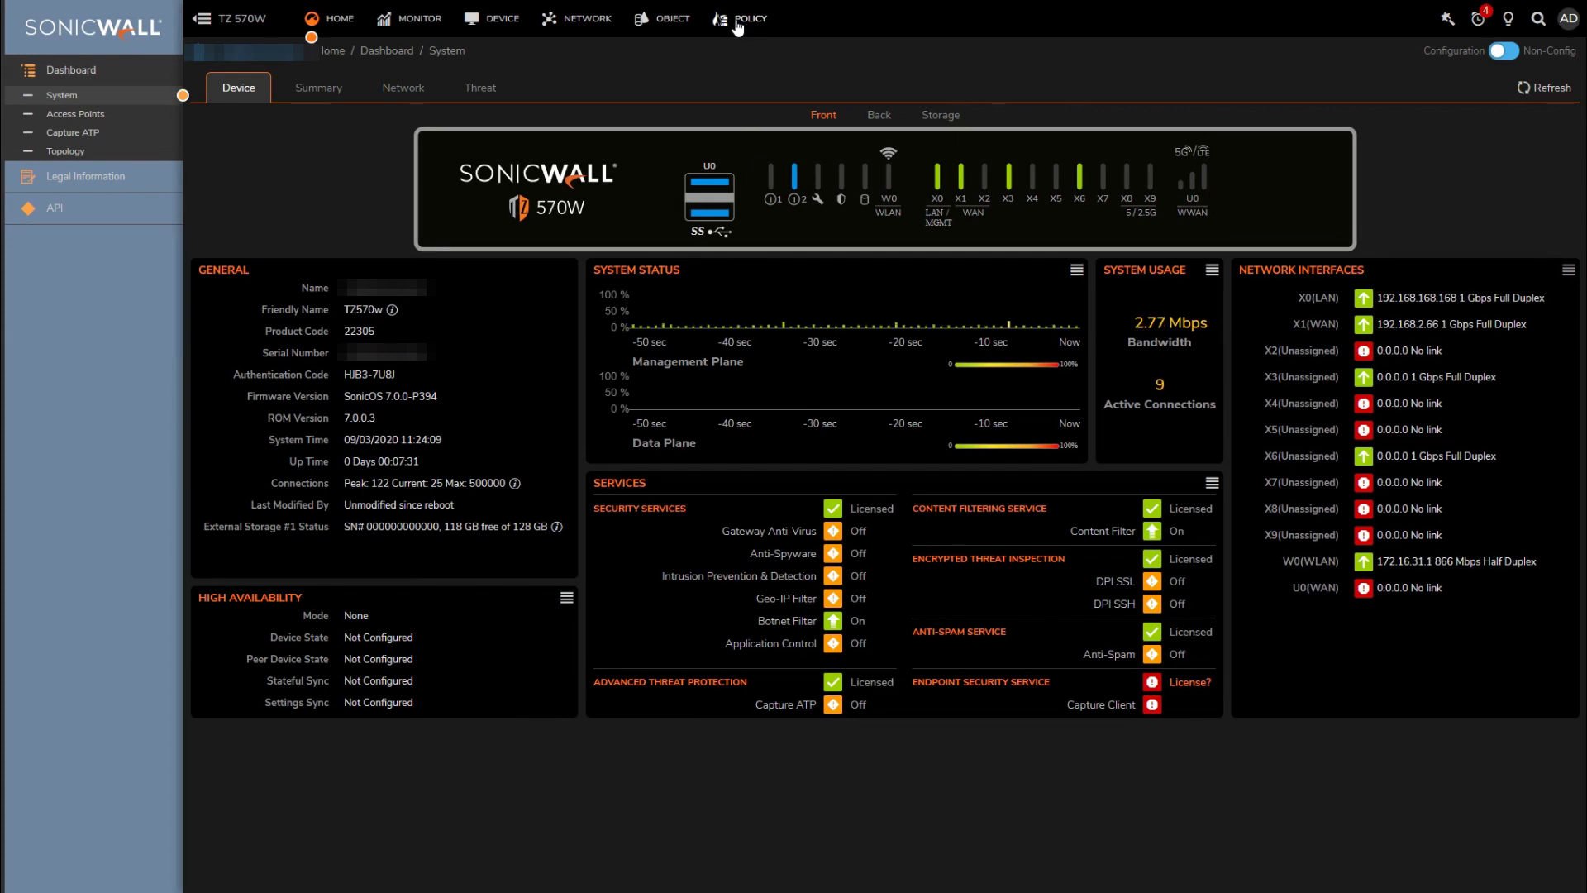
Step: In Geo-IP Filter, switch on 'Block connections to/from countries' and Enable Custom List, then accept
click(739, 23)
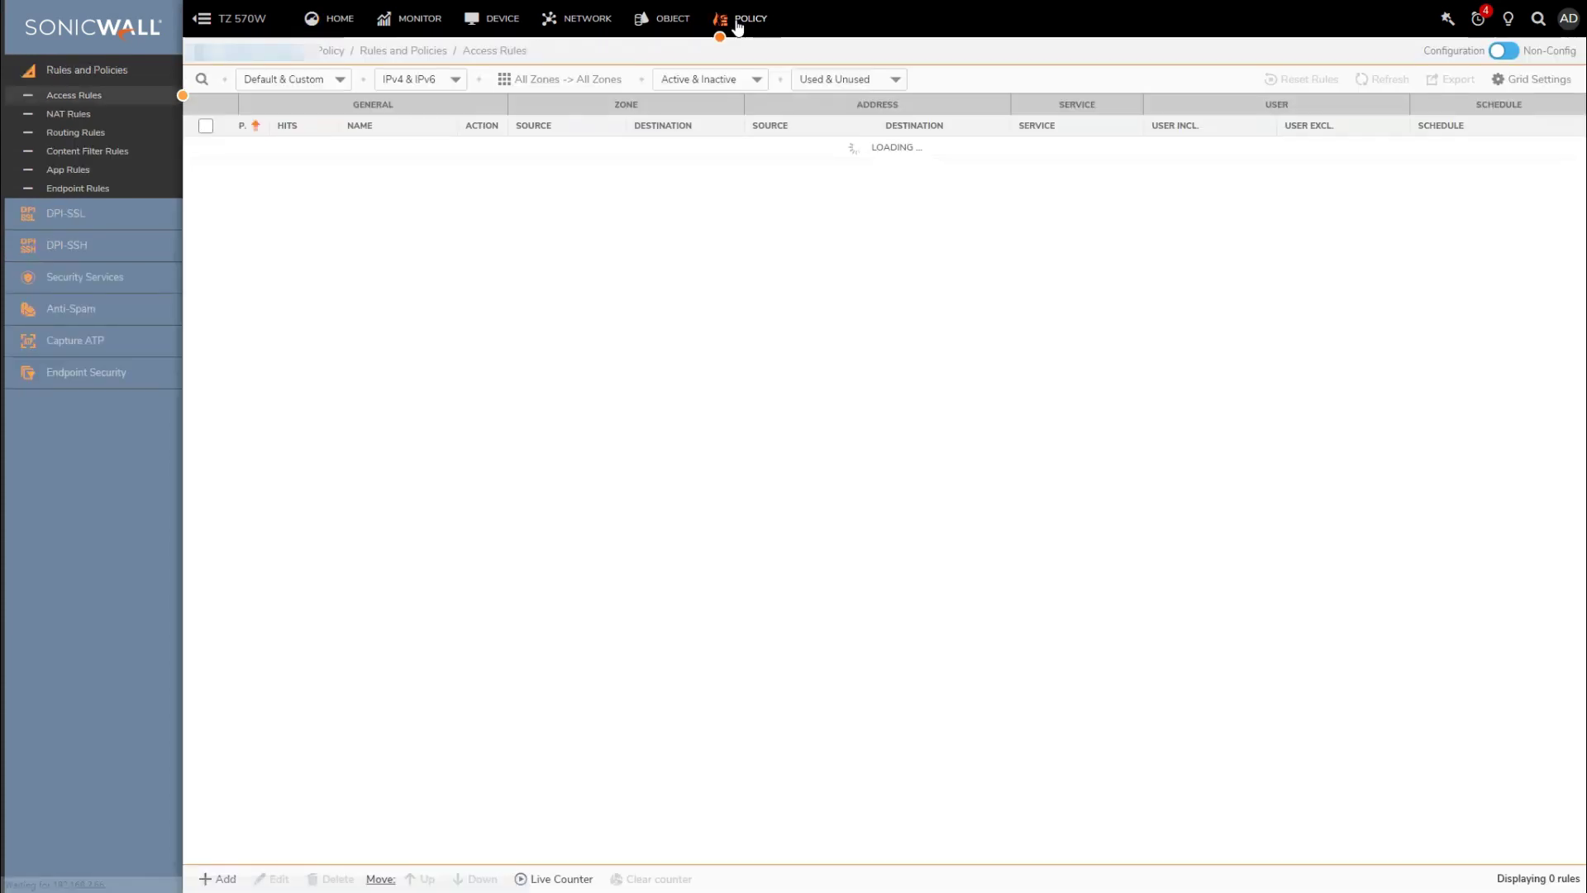
click(110, 285)
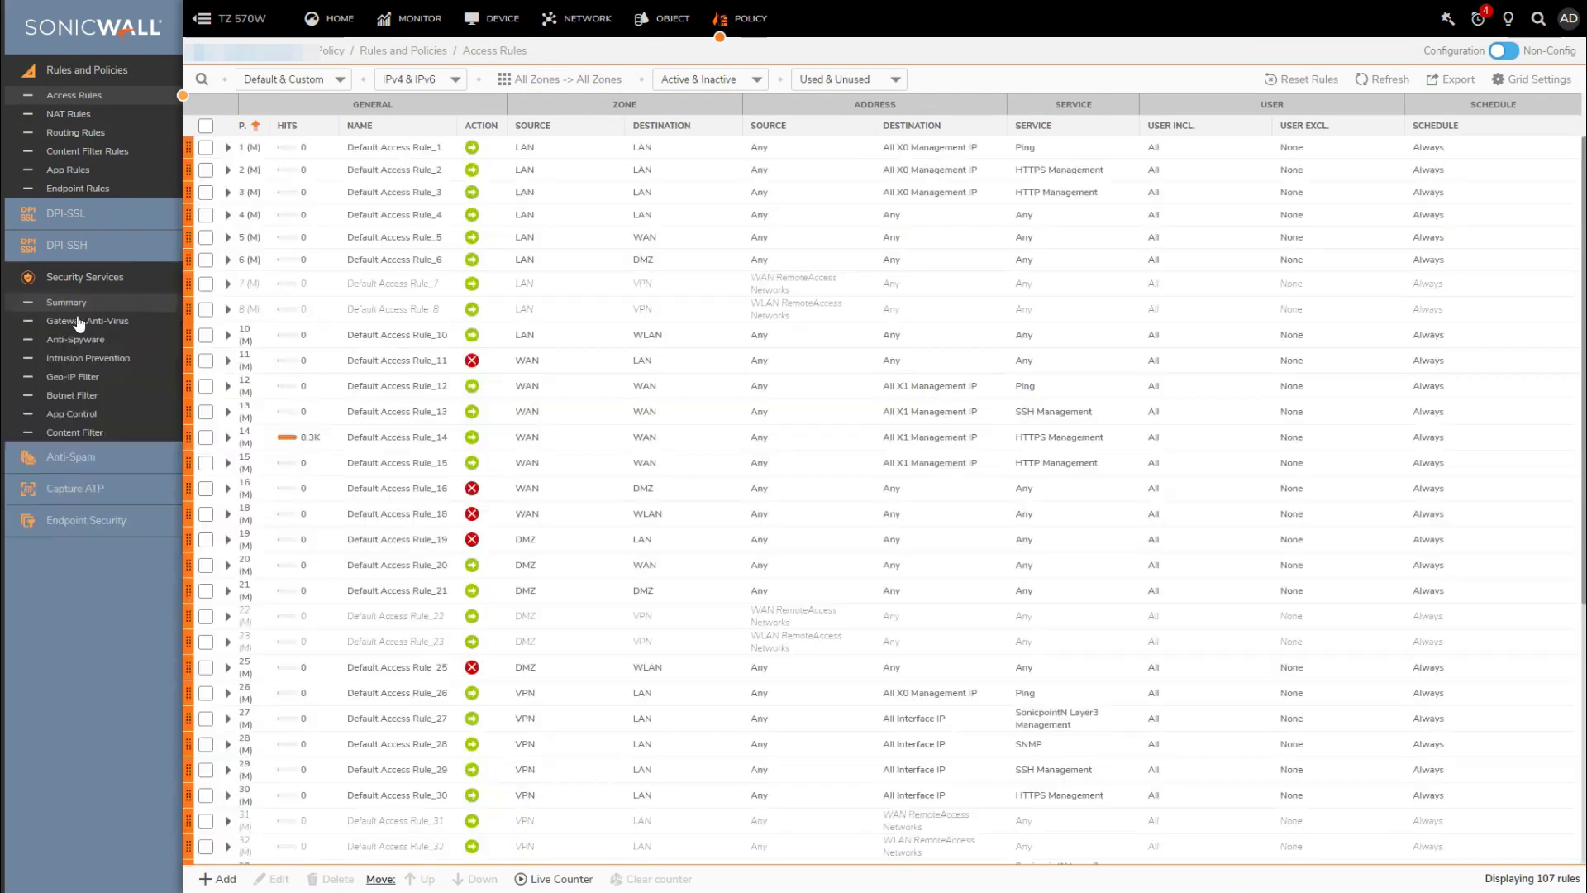
click(105, 377)
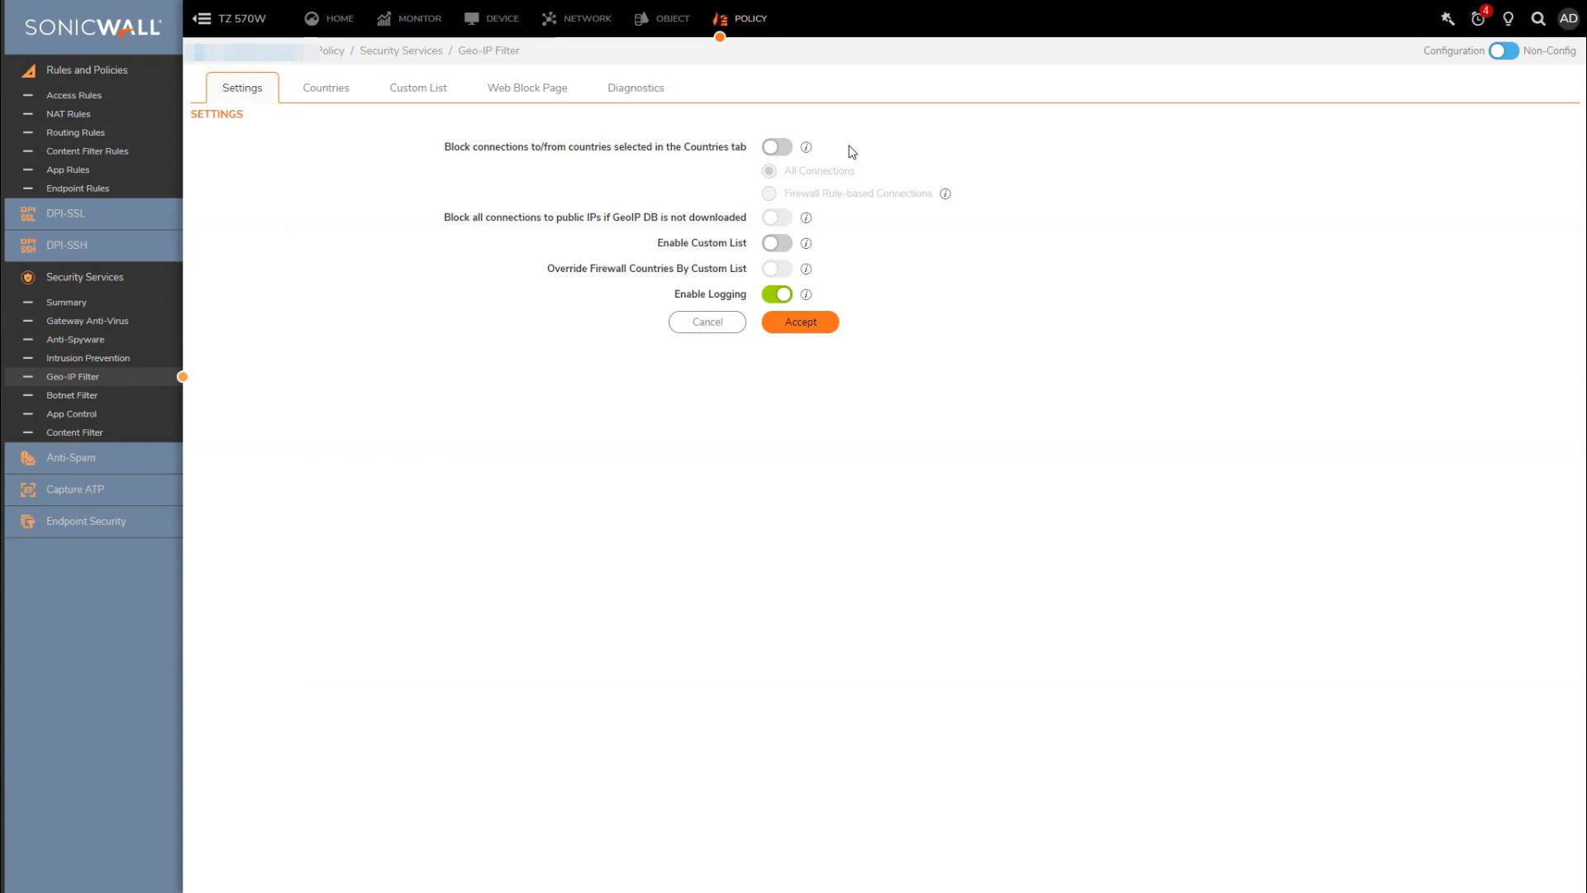
click(777, 148)
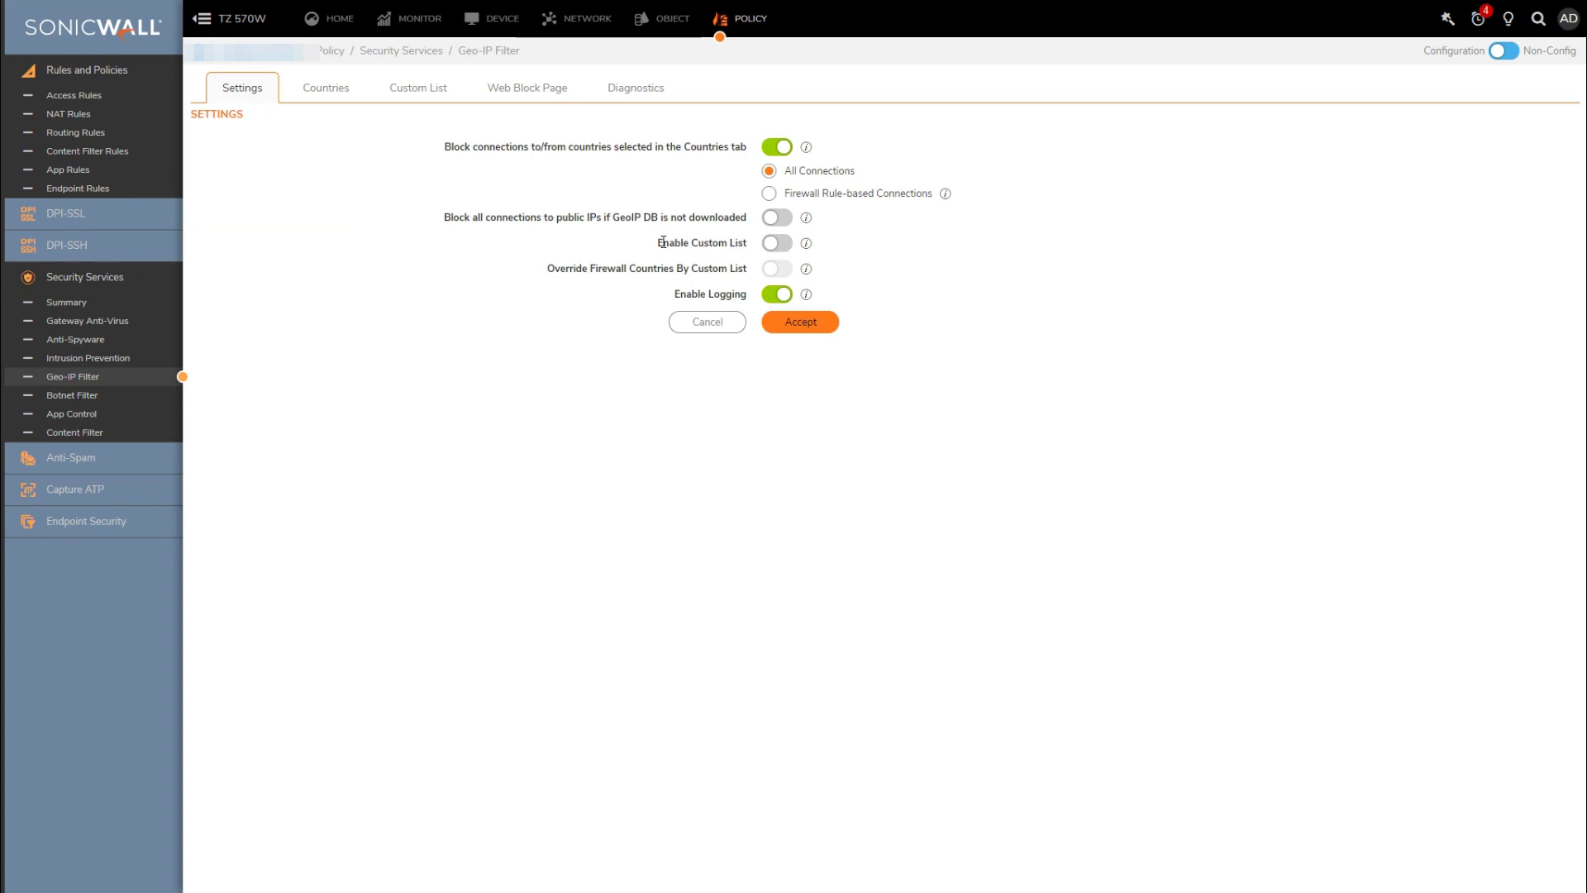
click(776, 244)
click(791, 323)
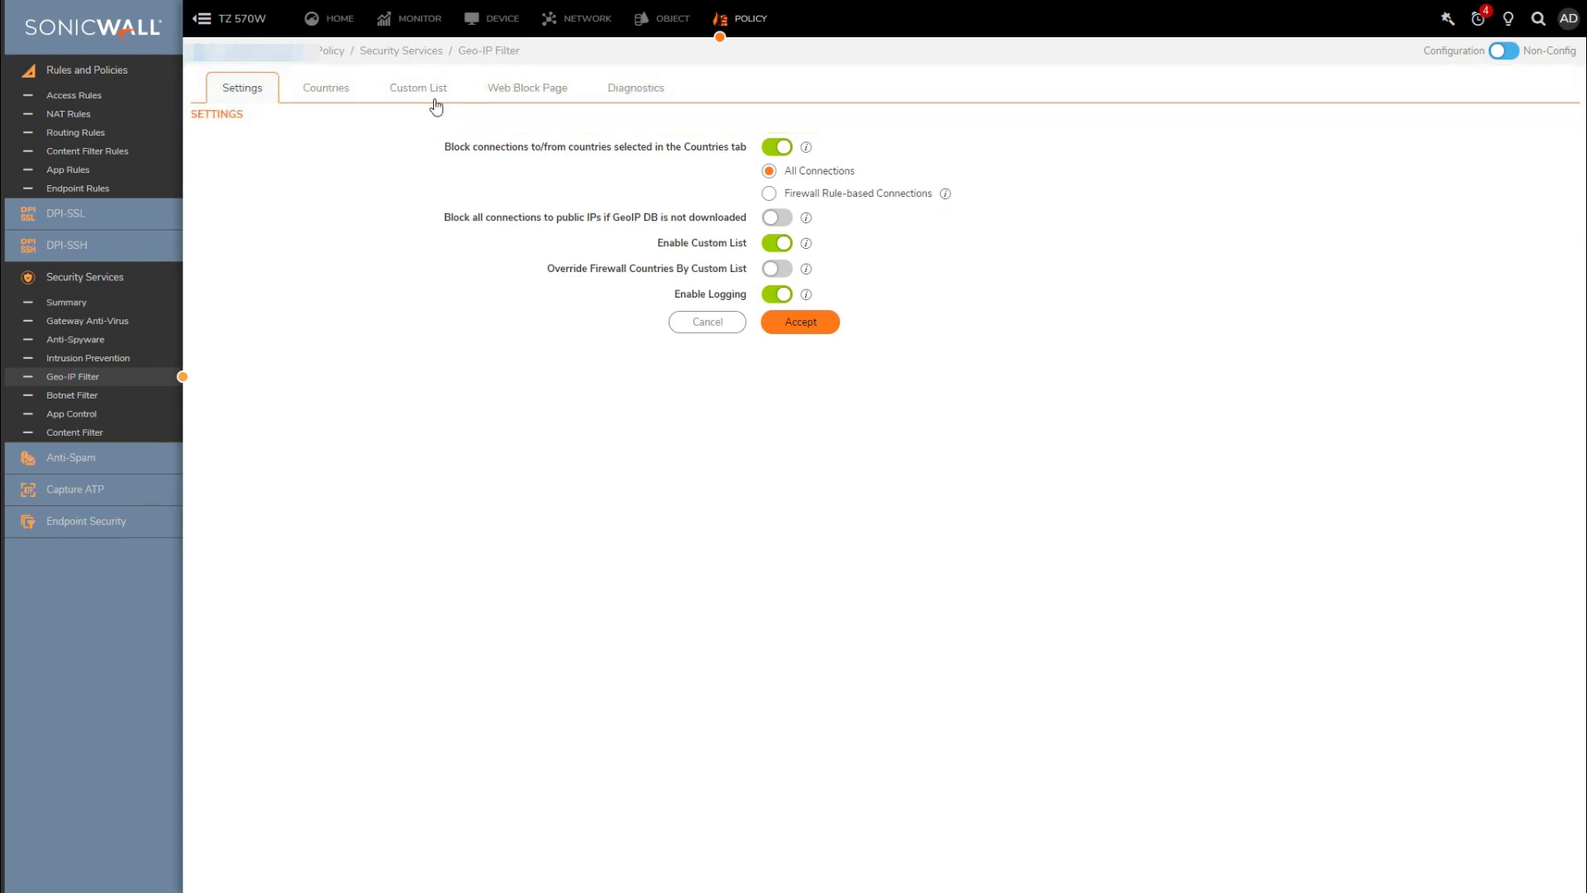
Step: Inspect the empty Custom List's Add entry IP Address and Country options, then cancel without adding
click(430, 90)
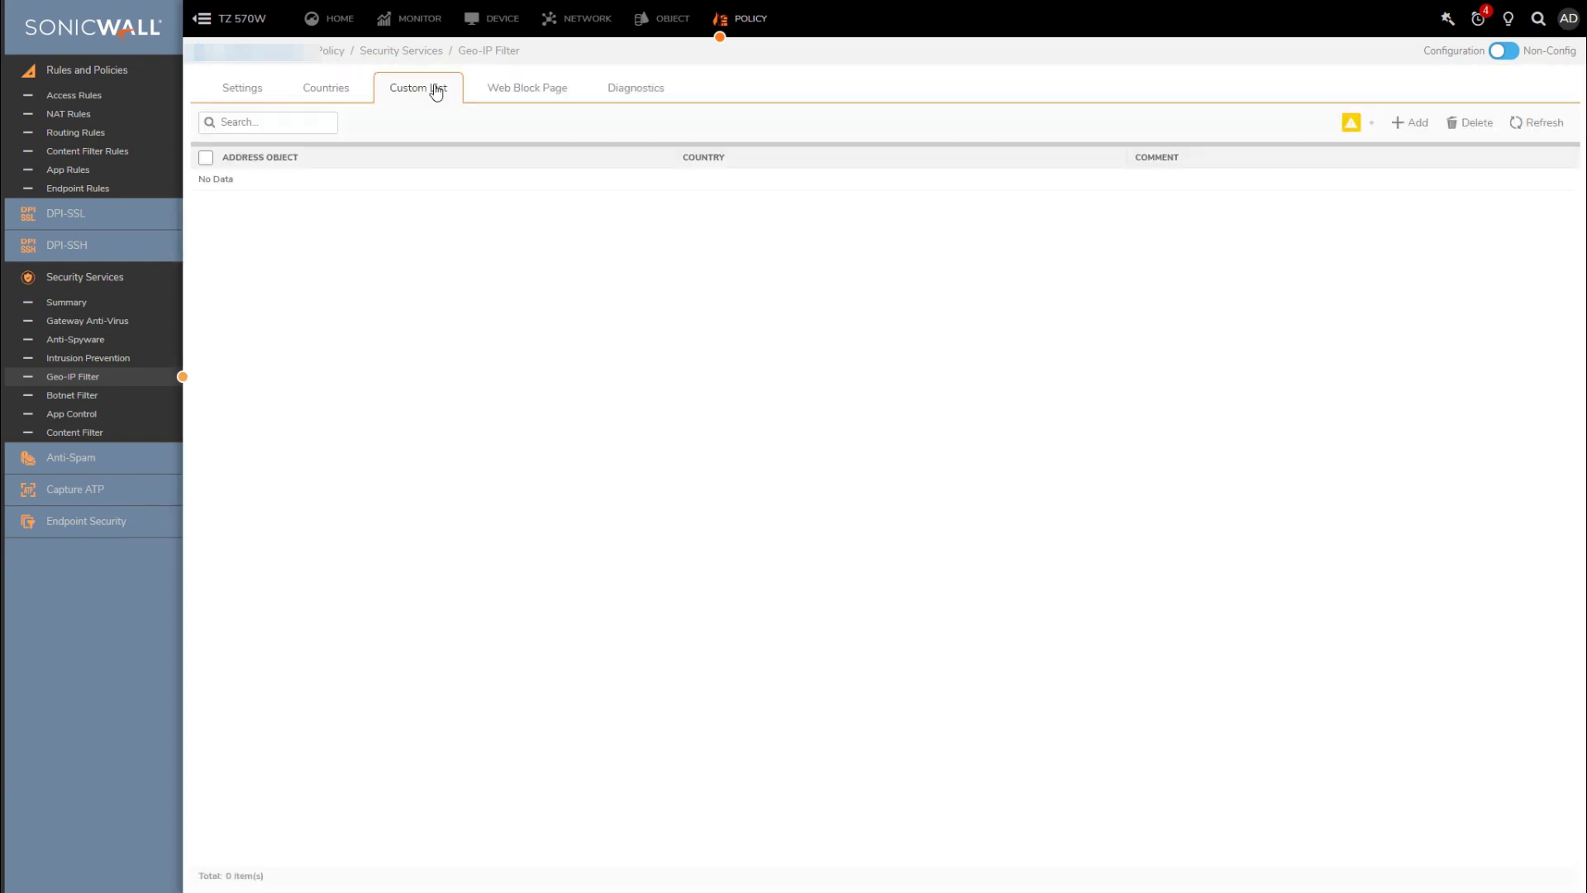
click(1397, 124)
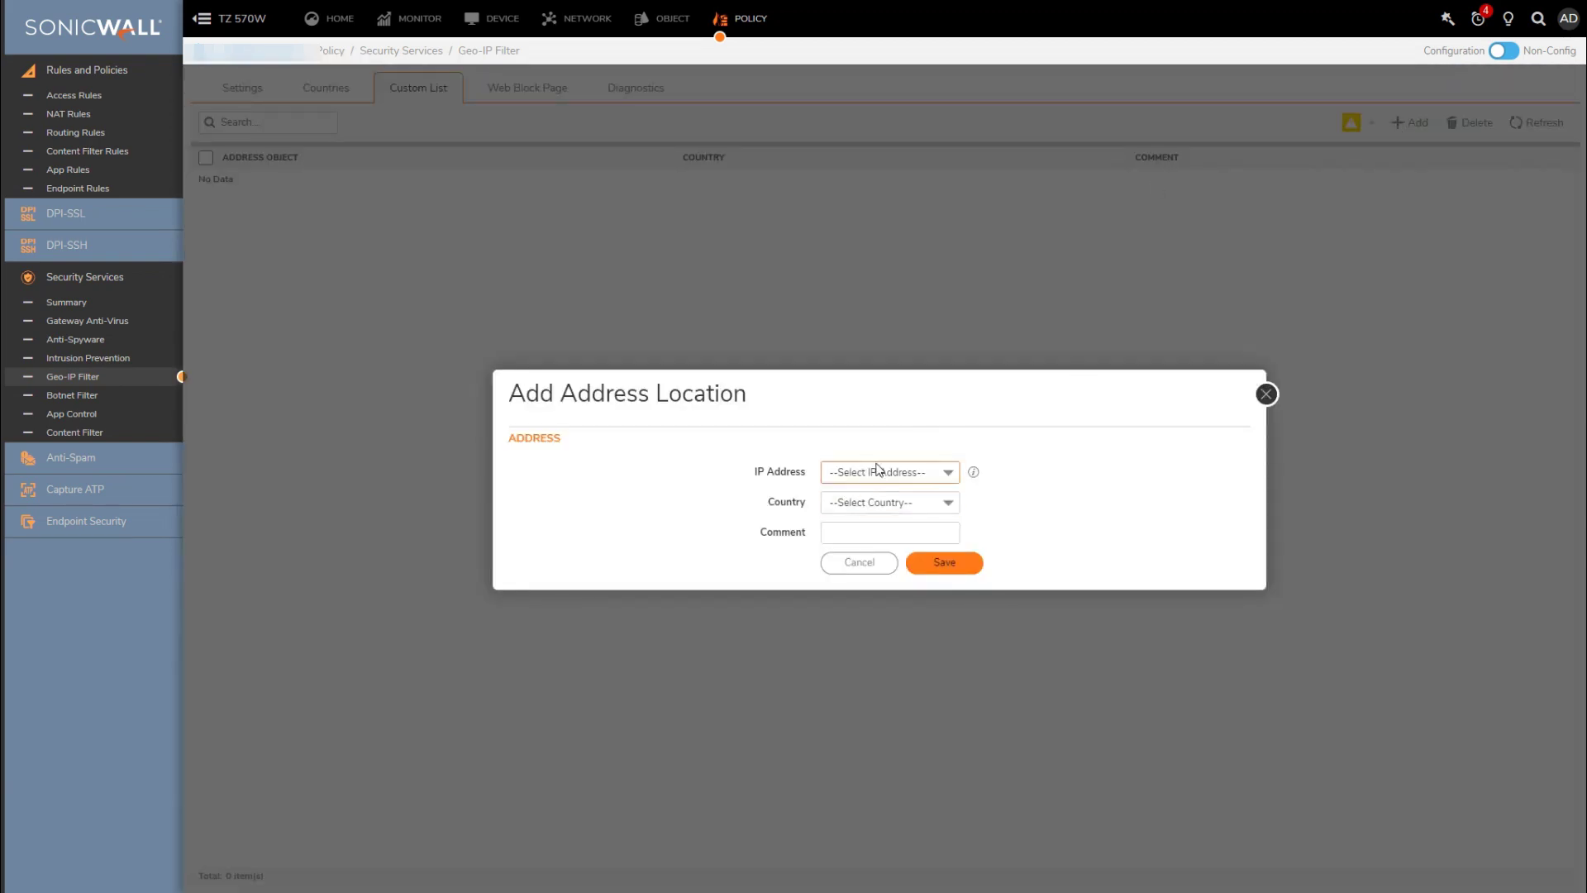
click(880, 471)
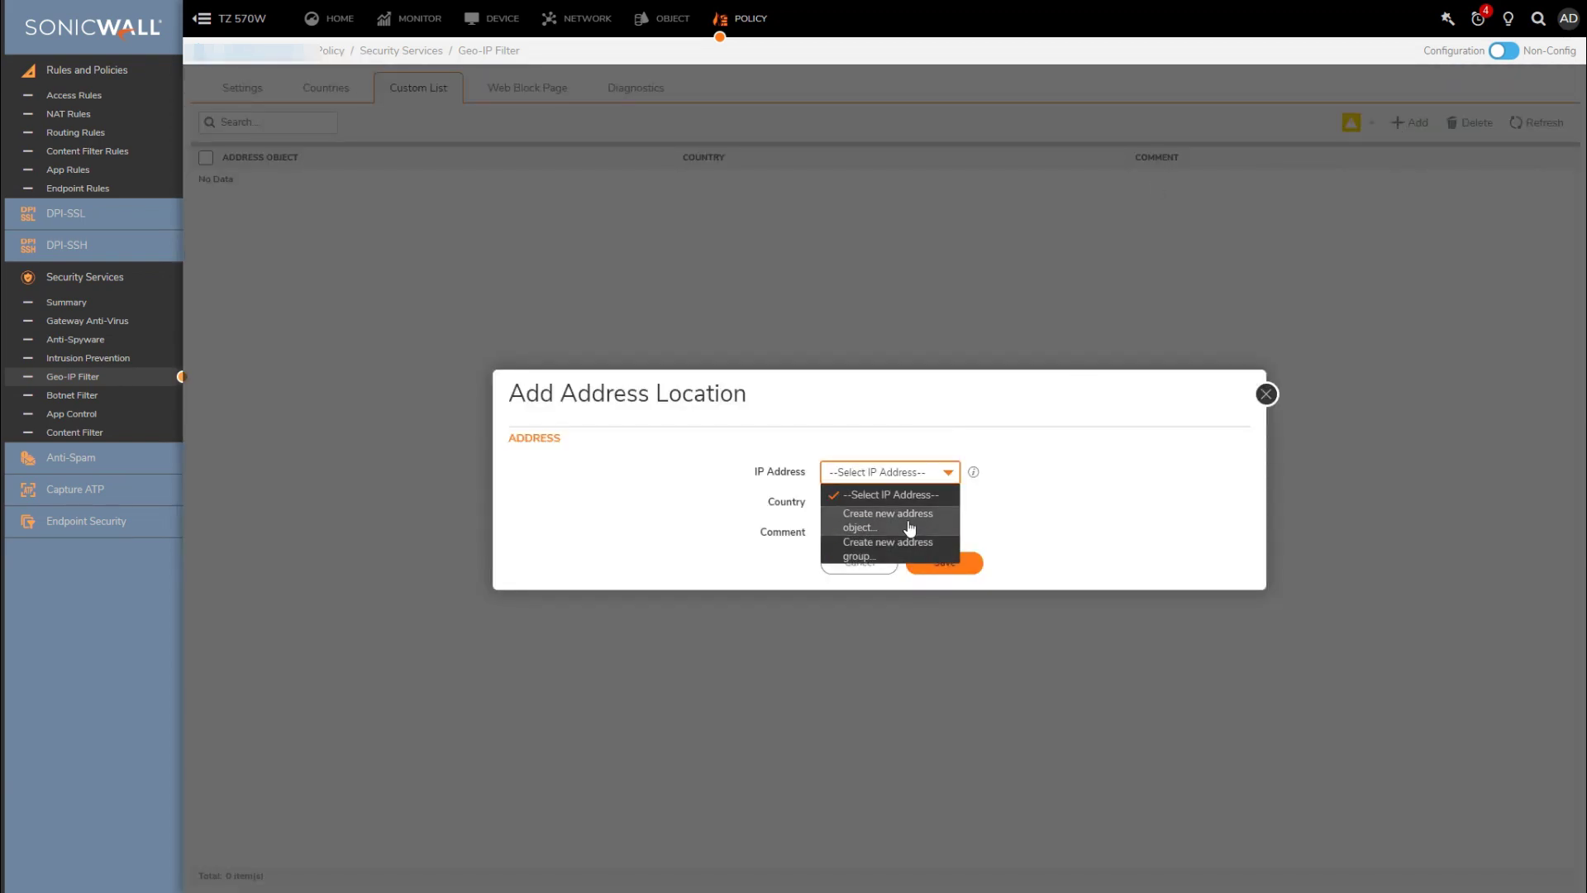
click(1025, 506)
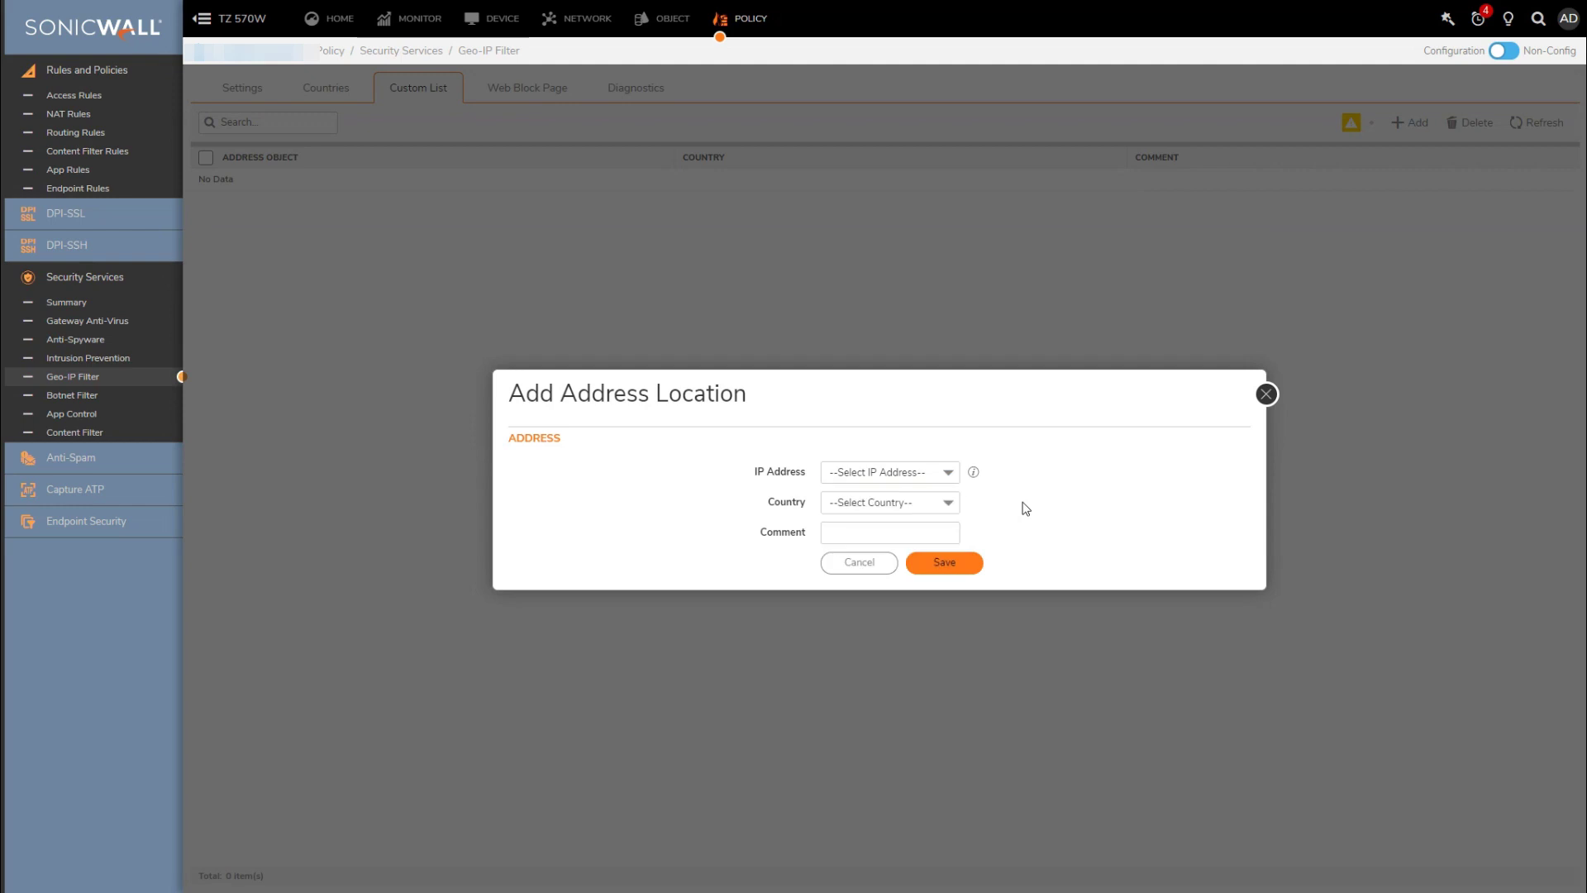
click(943, 505)
scroll(851, 752, down, 12)
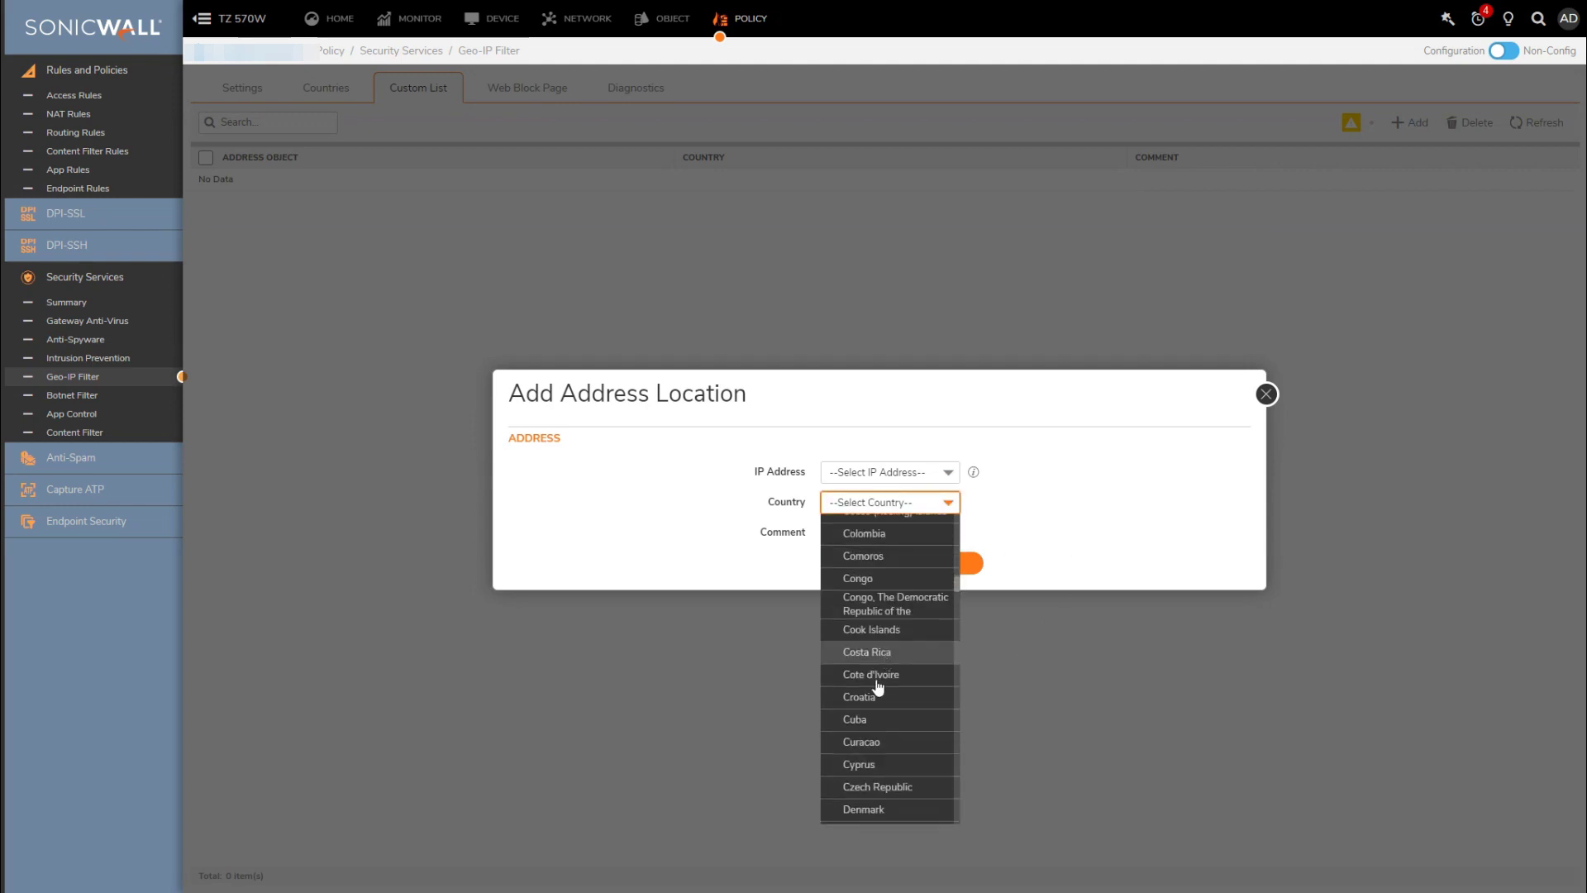
scroll(878, 691, down, 2)
click(1075, 475)
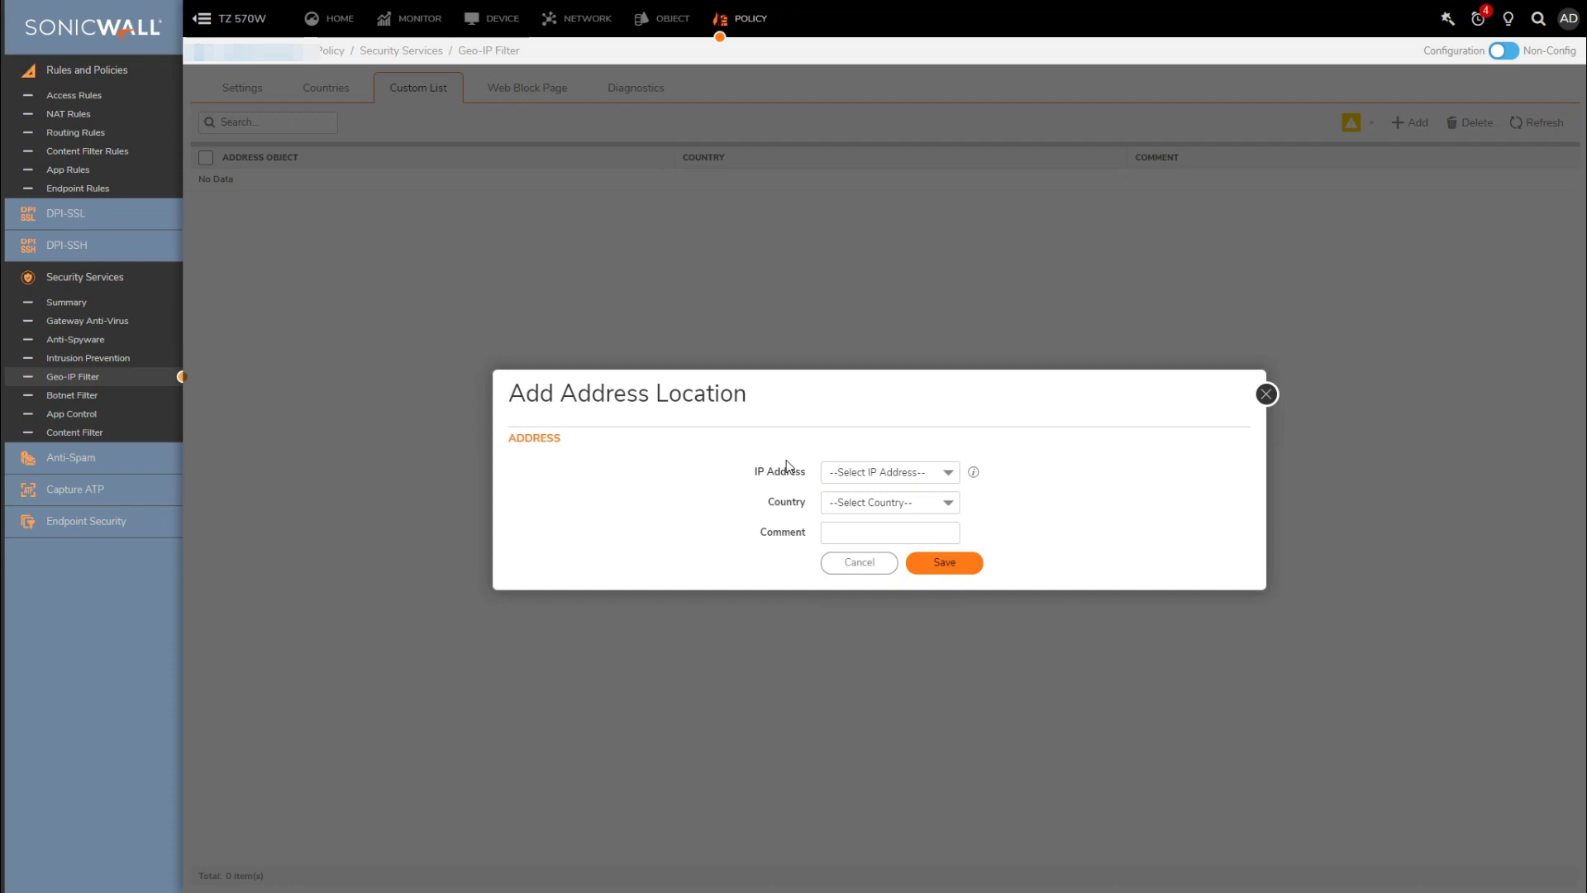
click(845, 565)
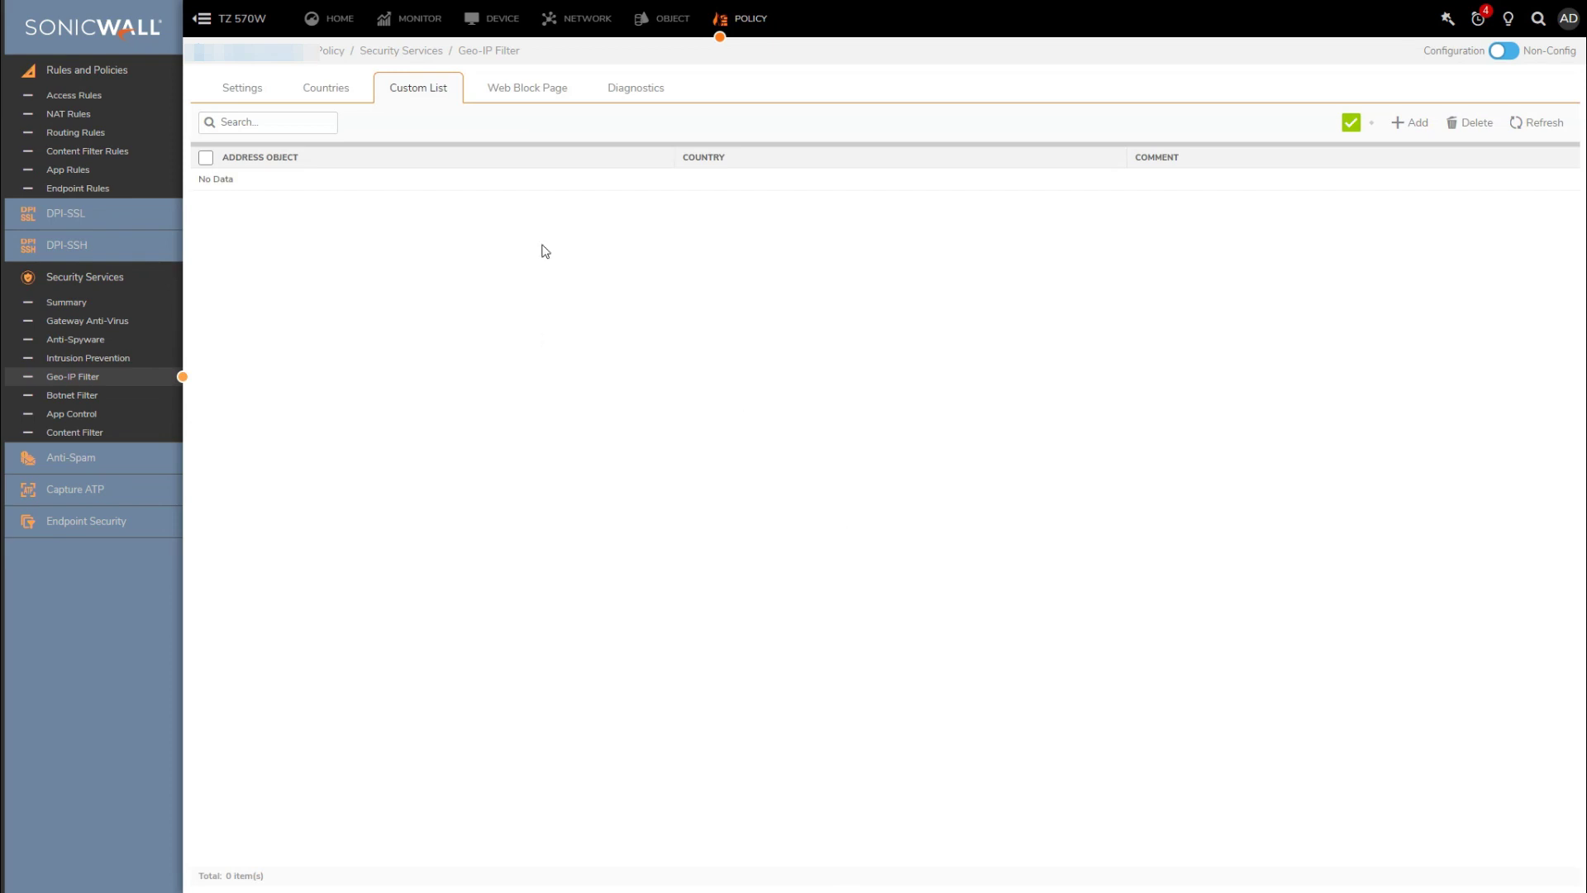
Step: On the Countries tab, search 'Ch' and move China into the blocked countries
click(310, 99)
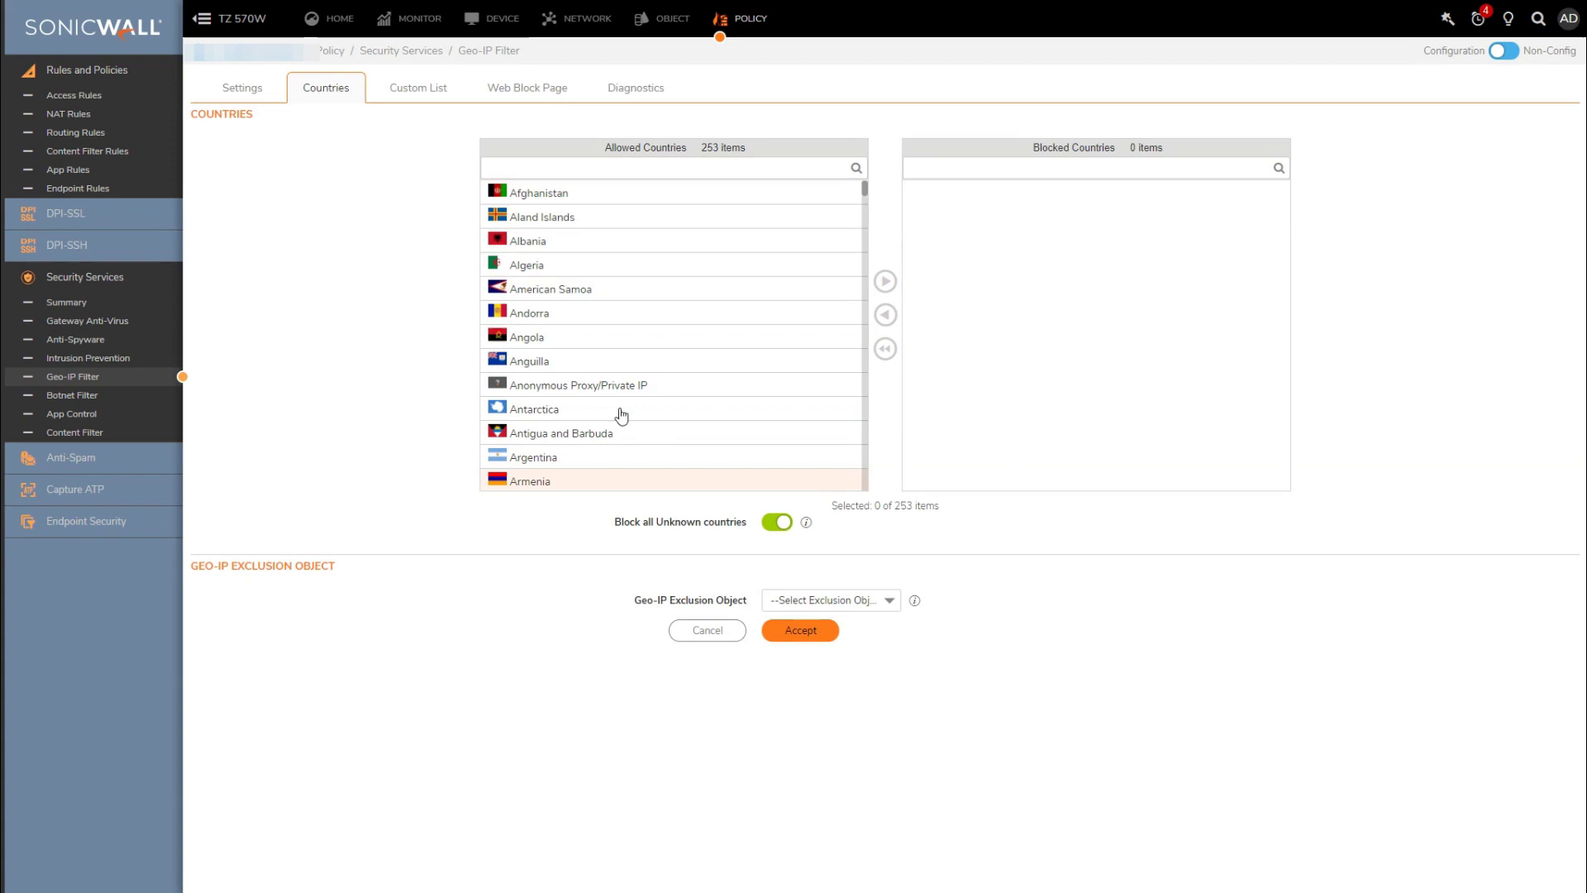
click(626, 163)
click(622, 169)
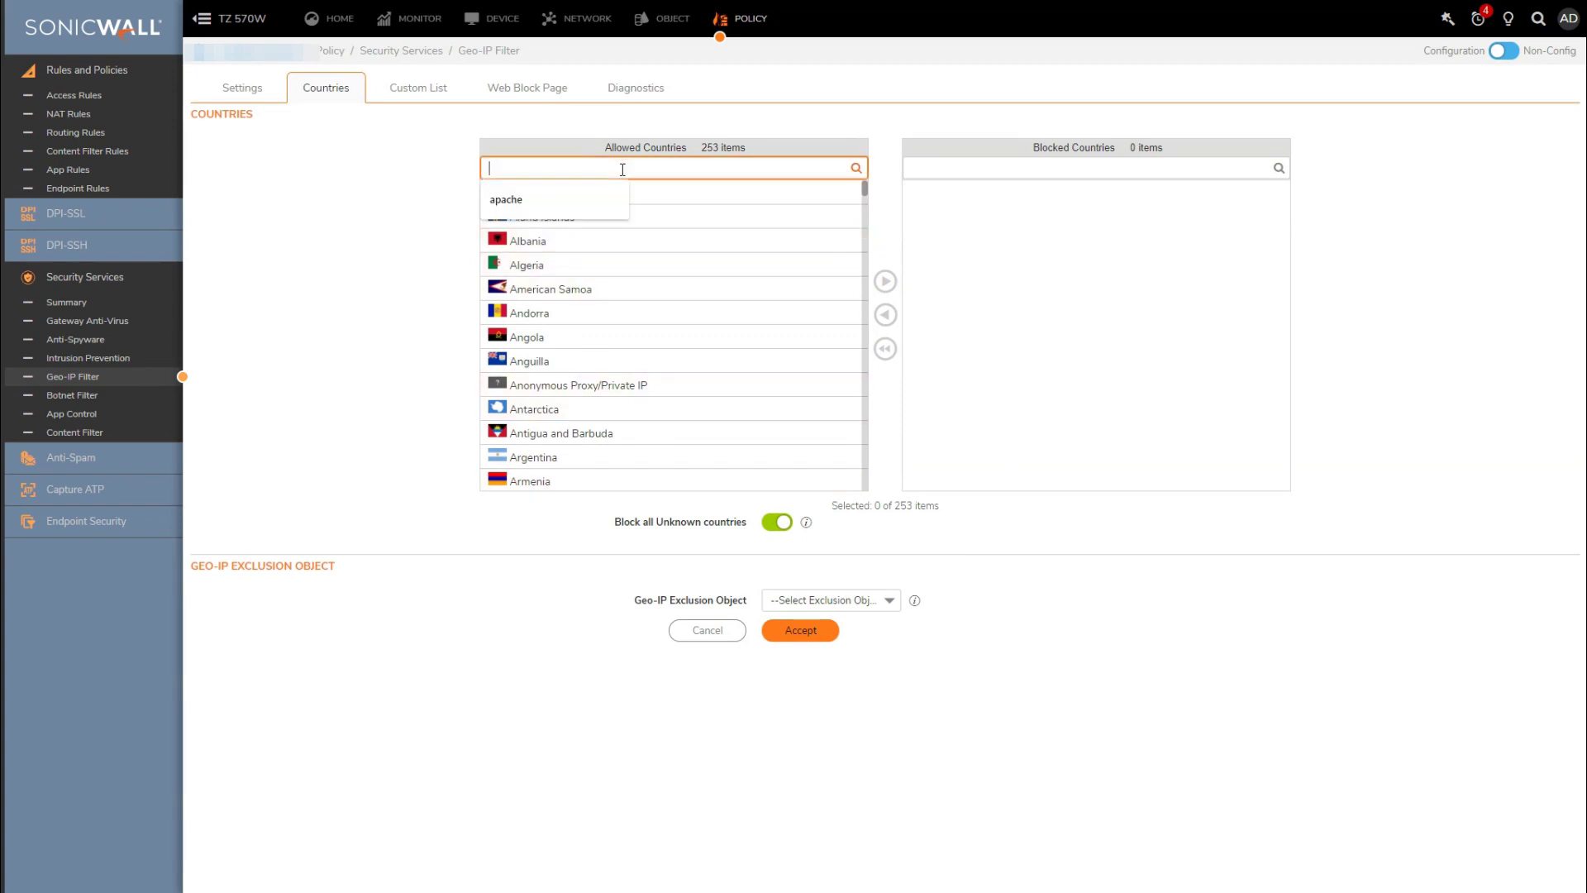
text(Ch)
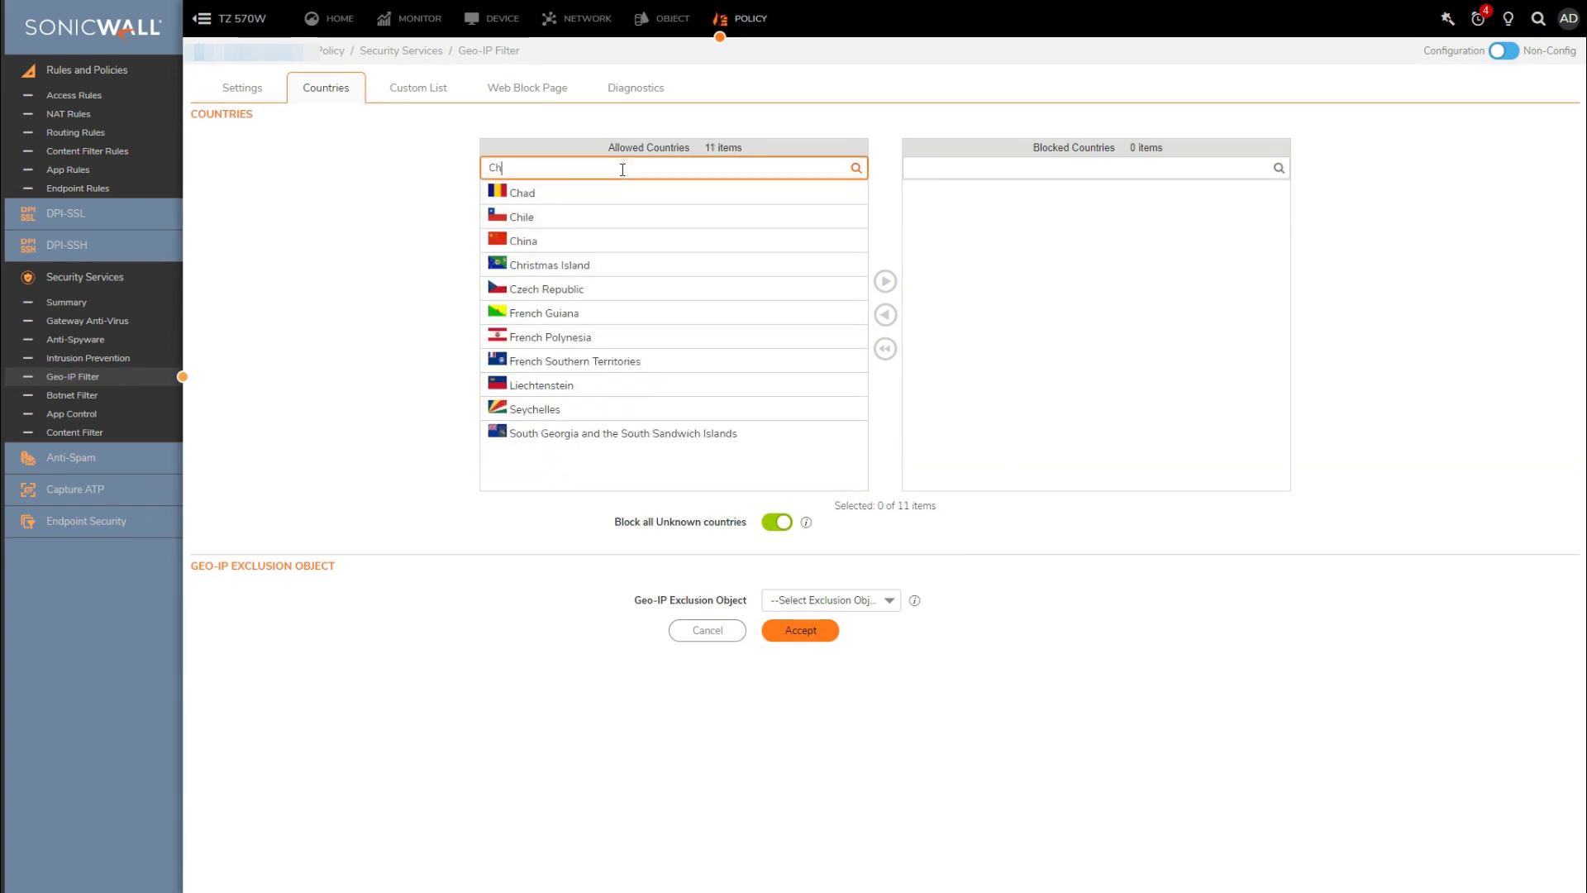
click(657, 245)
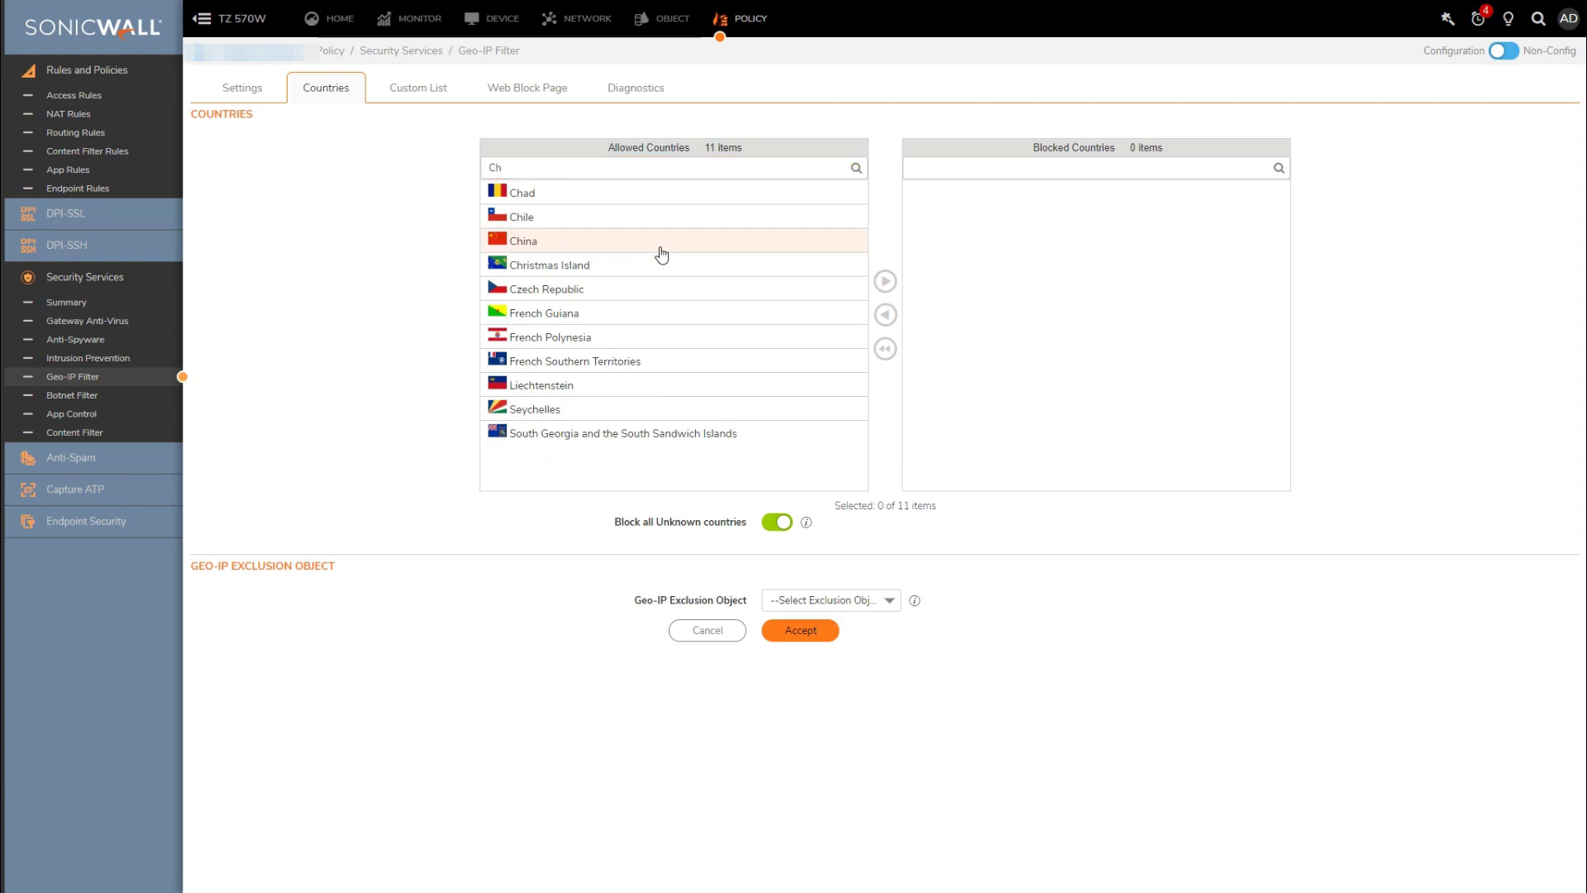
click(886, 281)
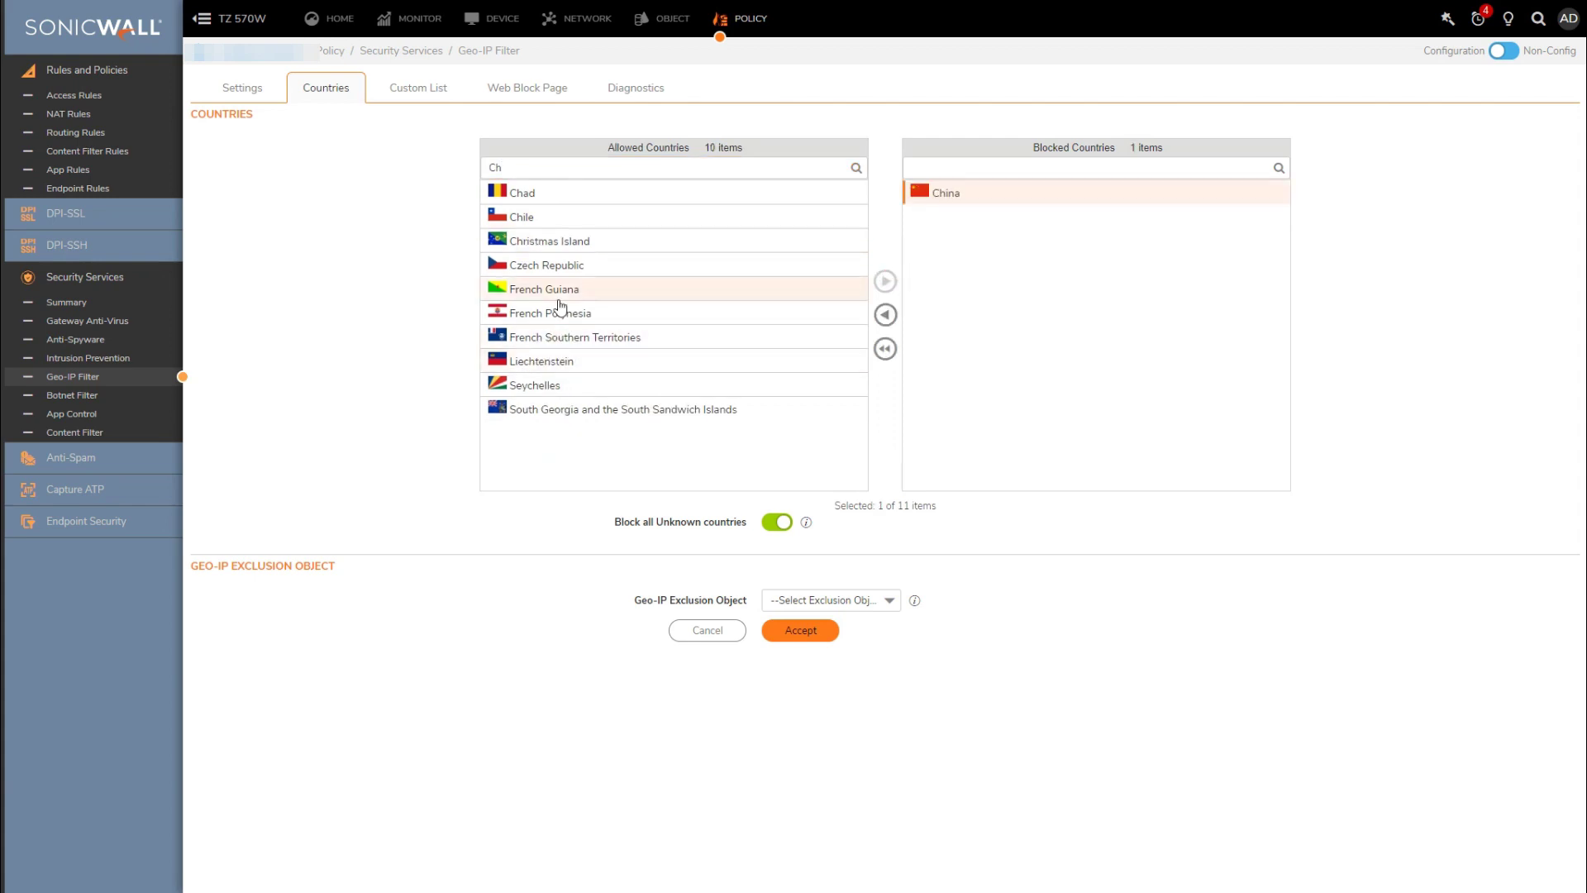
Step: Clear the country search, leave the Geo-IP Exclusion Object unset, and save the country settings
click(536, 166)
key(ctrl+a)
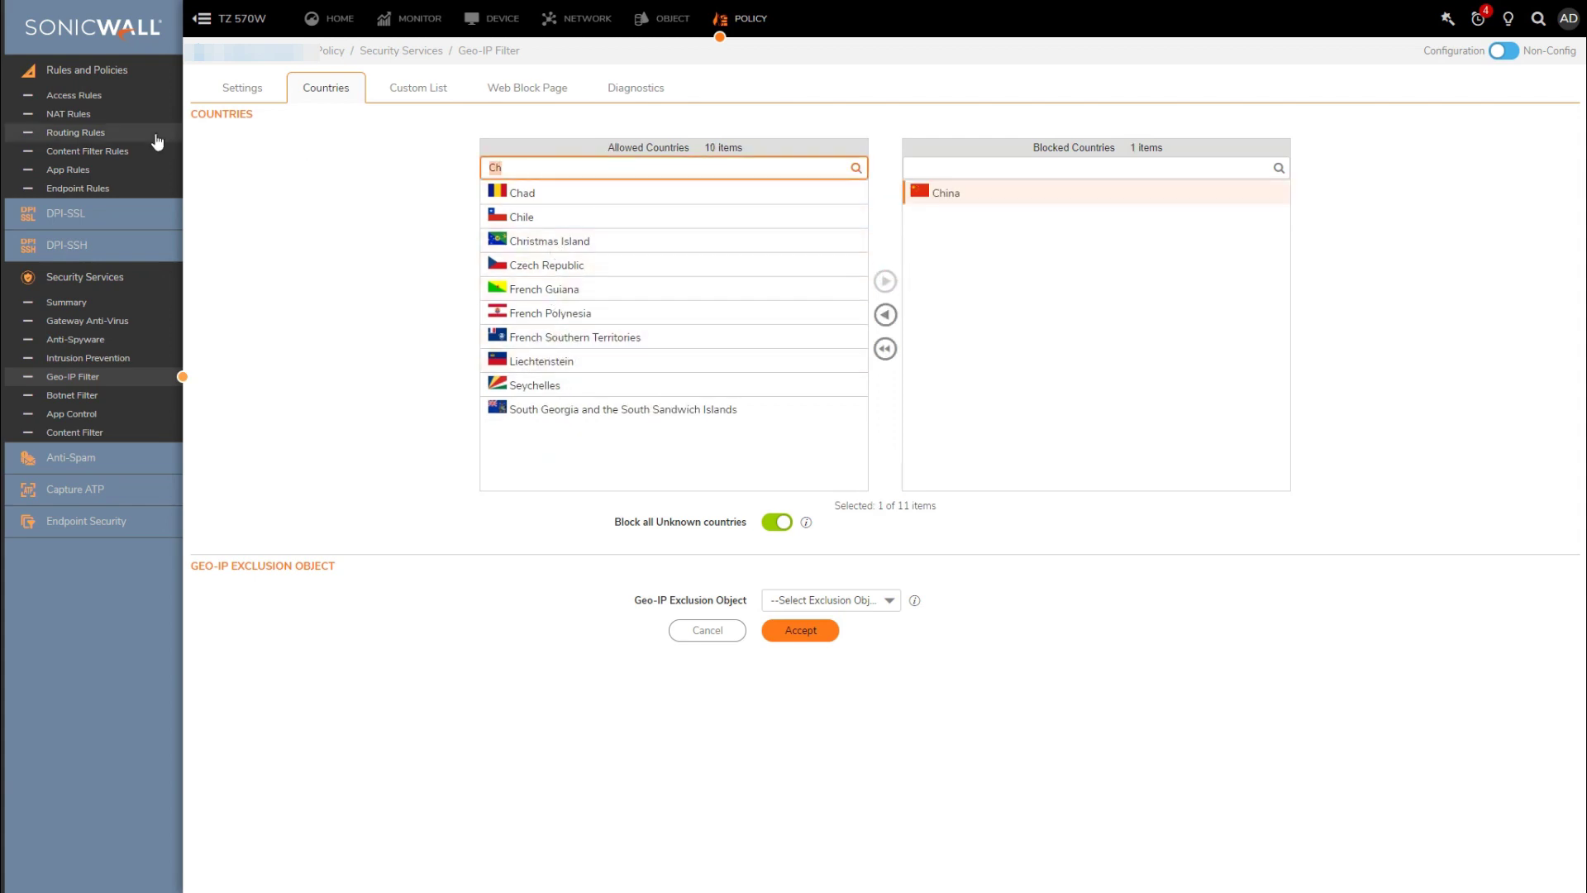
key(BackSpace)
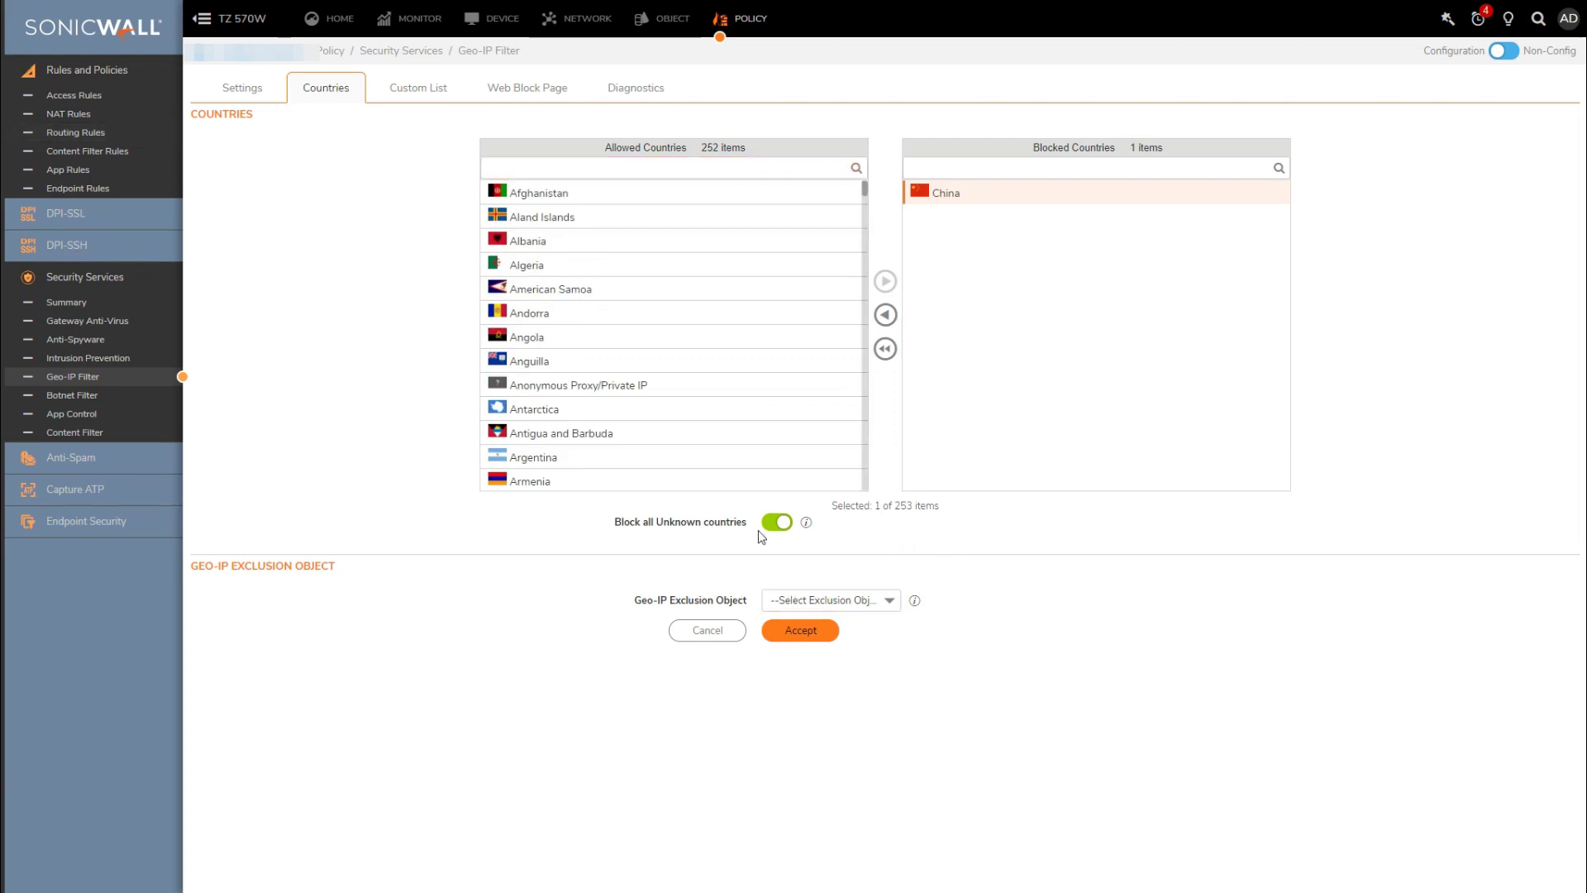
mouse_move(807, 524)
click(877, 602)
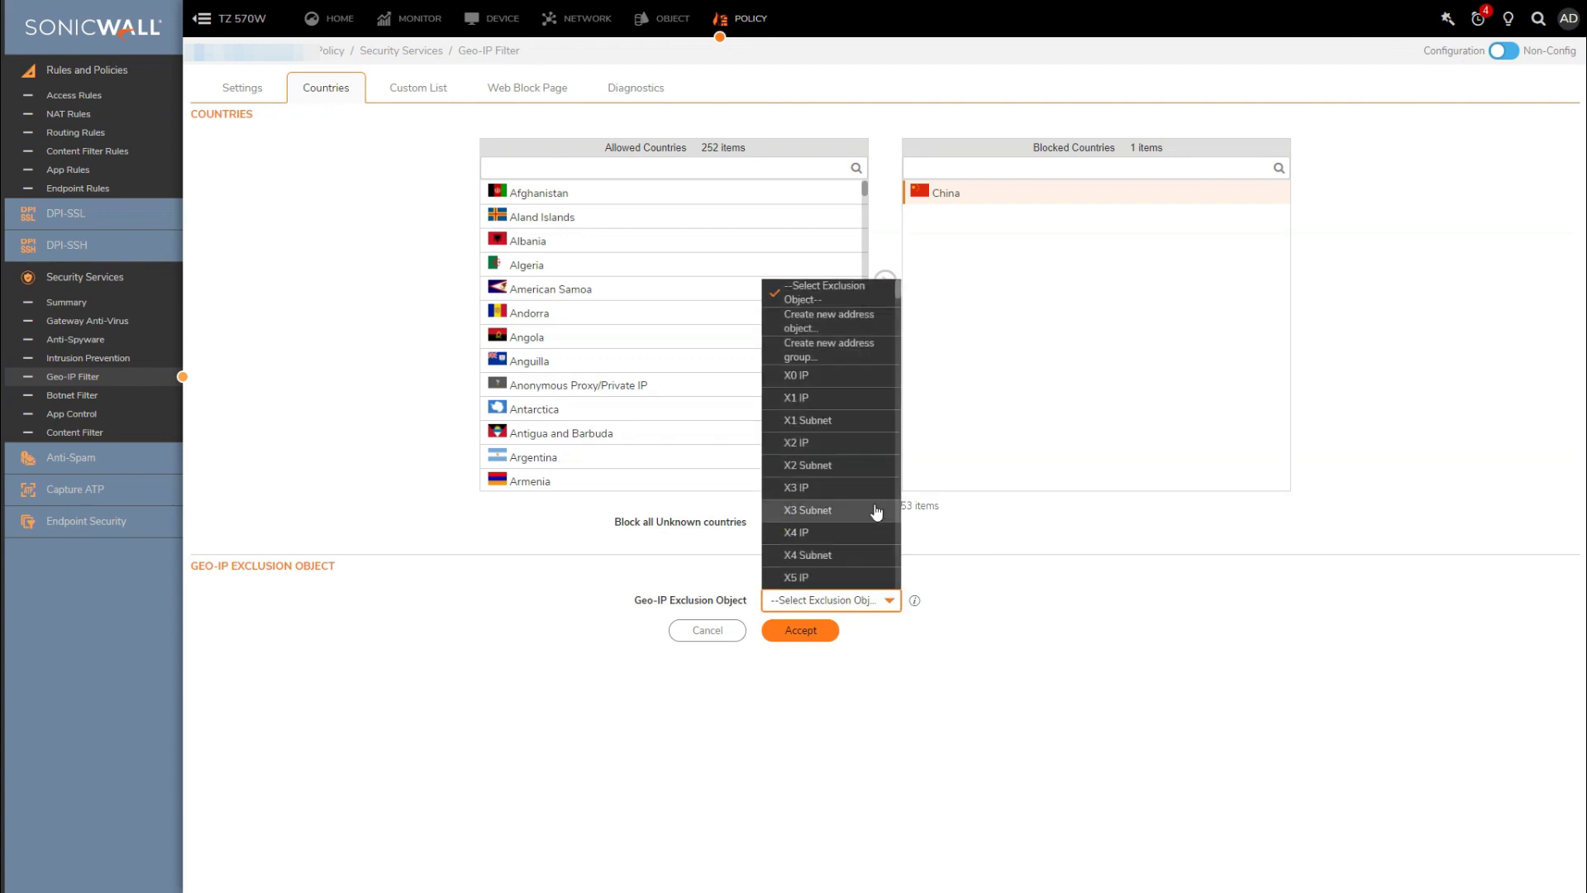
scroll(829, 418, down, 3)
scroll(830, 417, down, 5)
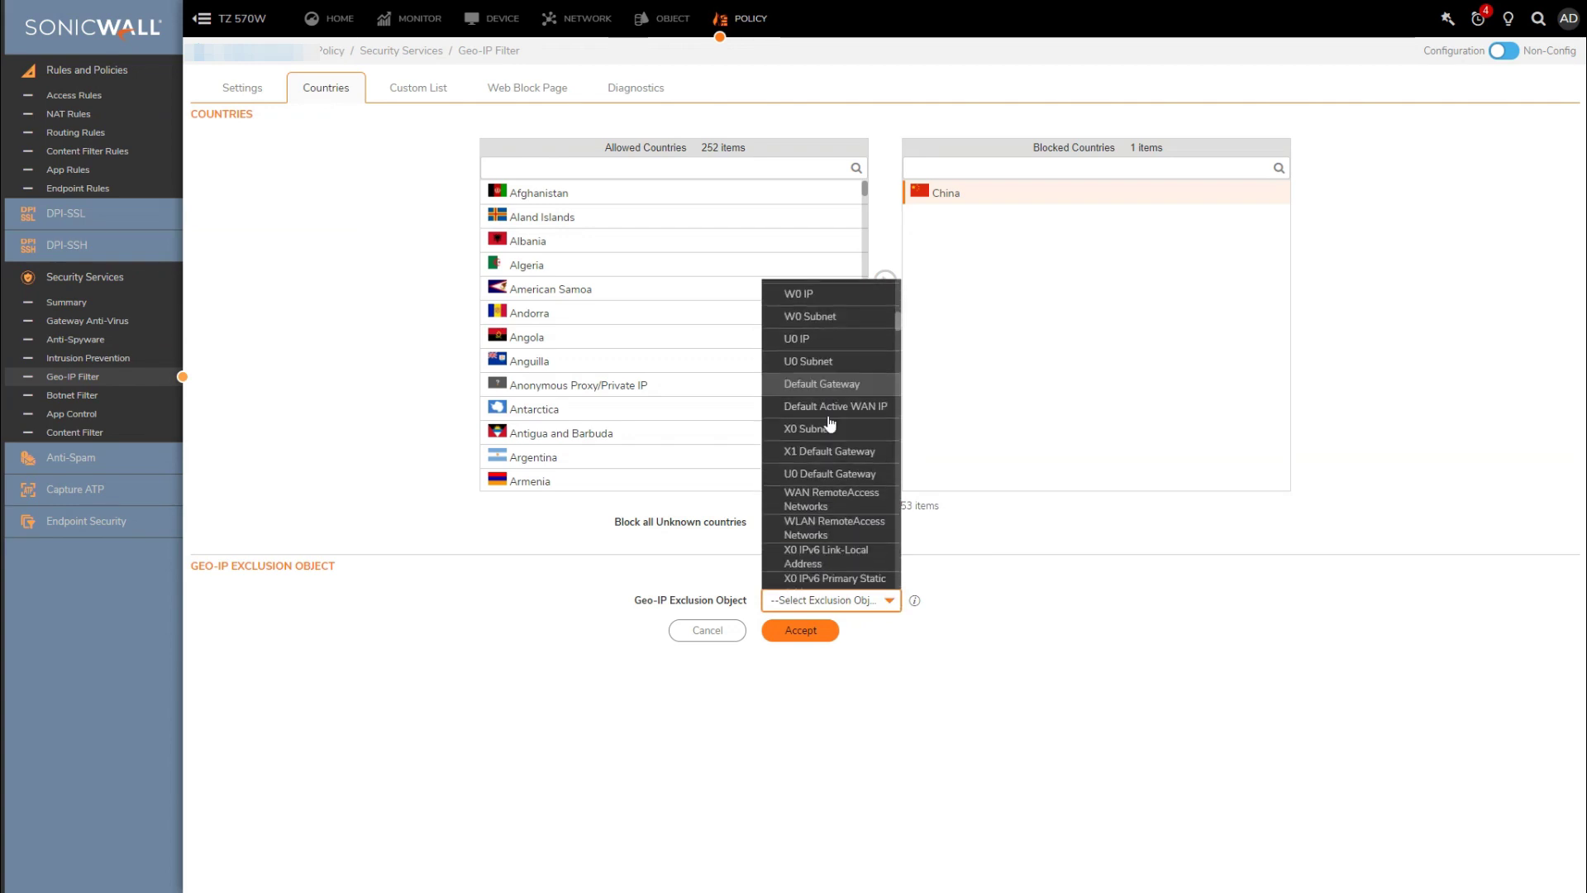
click(945, 614)
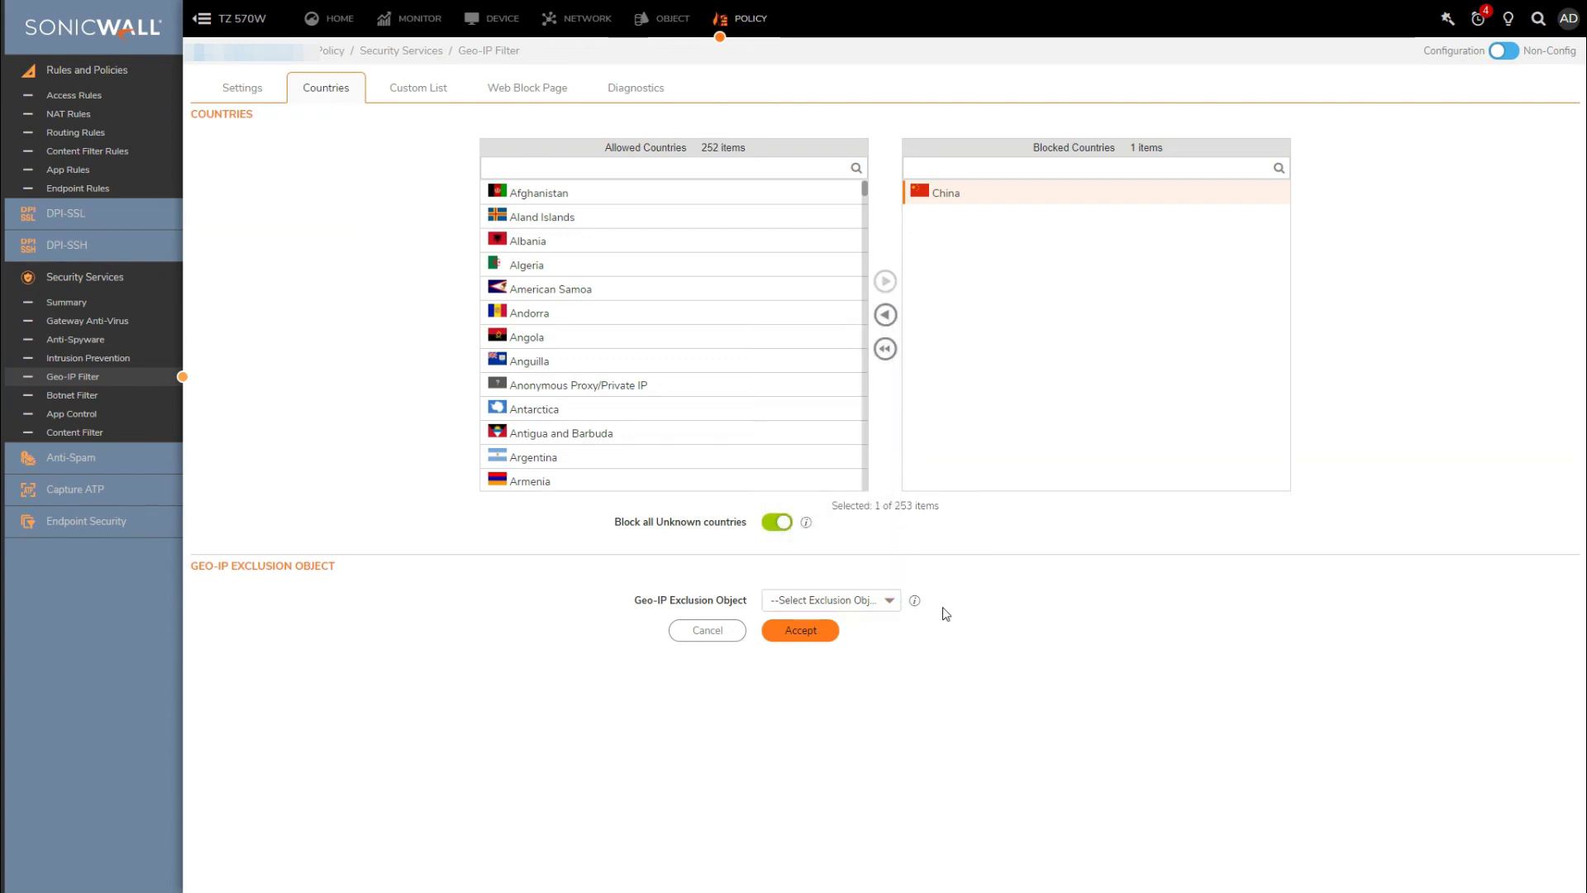
click(826, 630)
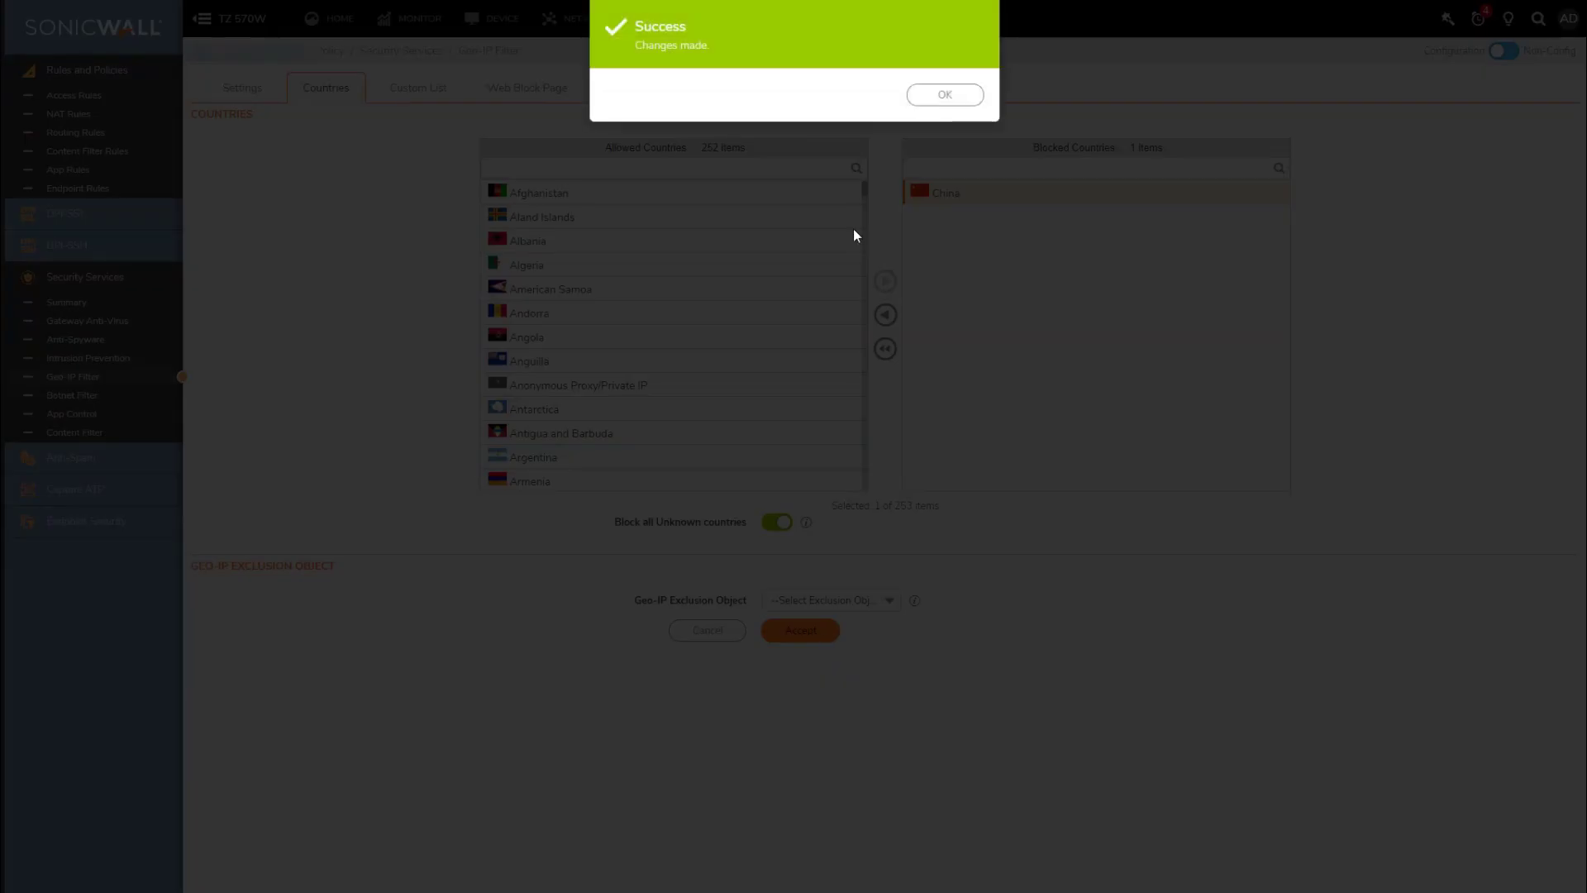
click(952, 96)
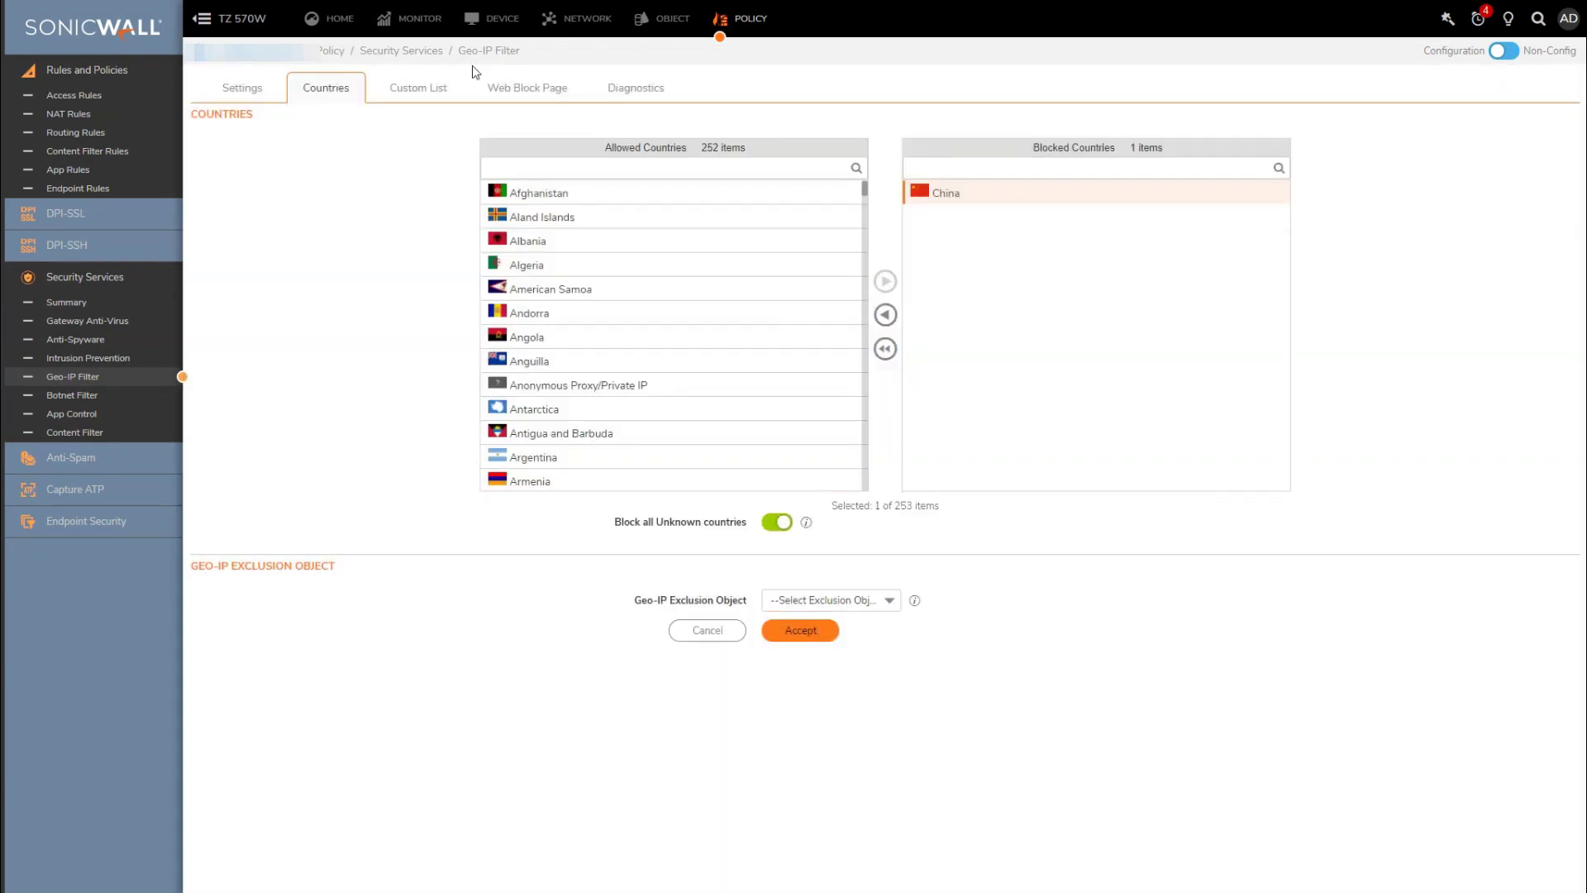
Step: Look up 8.8.8.8 in Geo-IP Diagnostics, which reports it in the United States
click(509, 99)
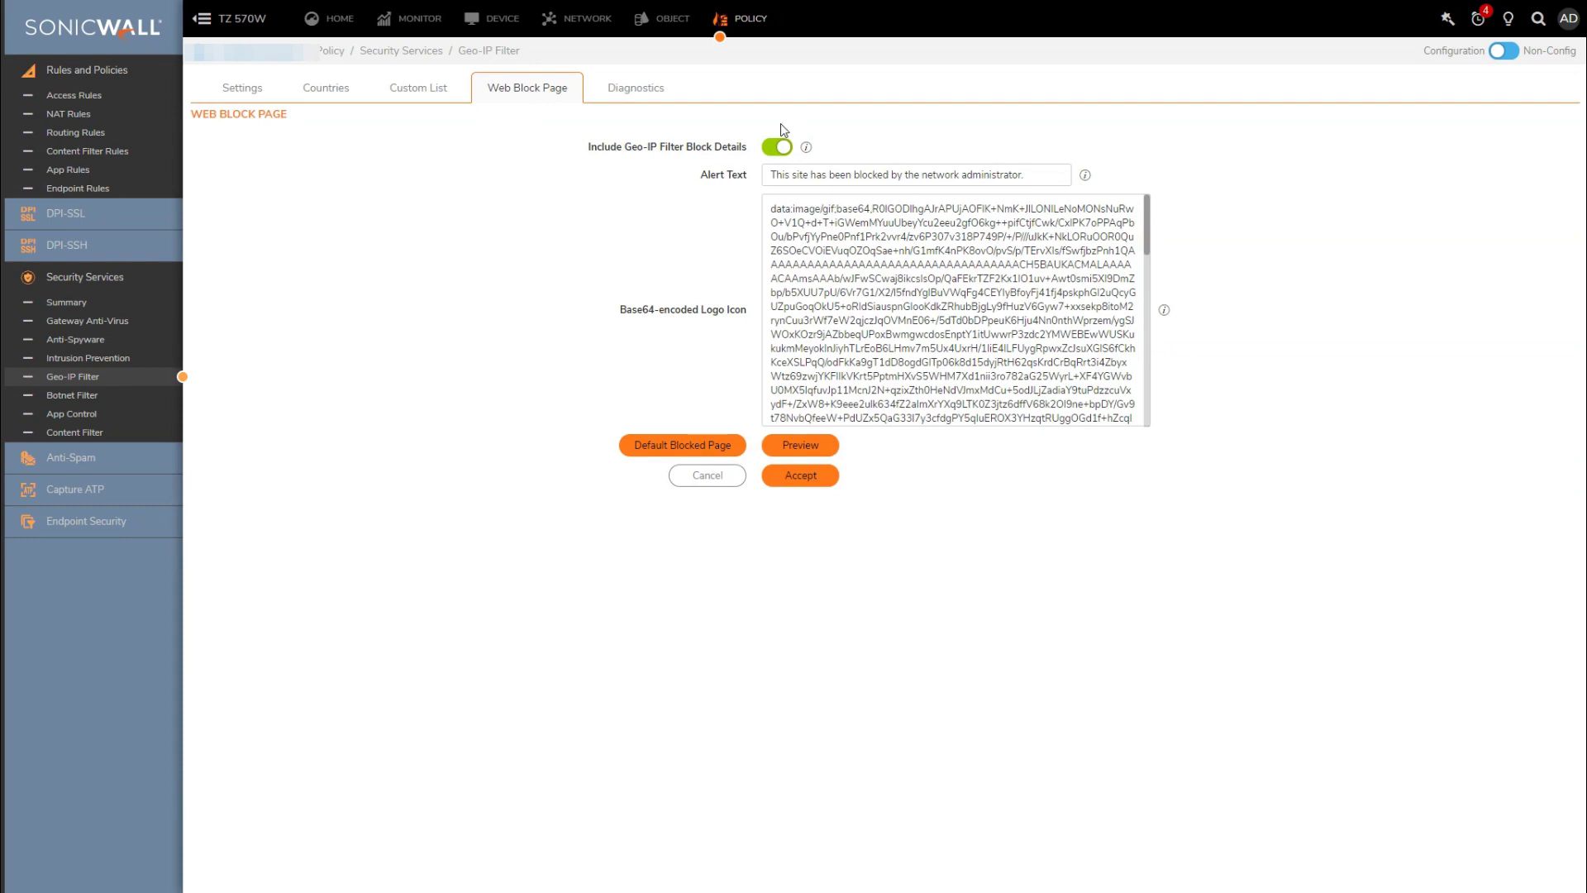
click(644, 93)
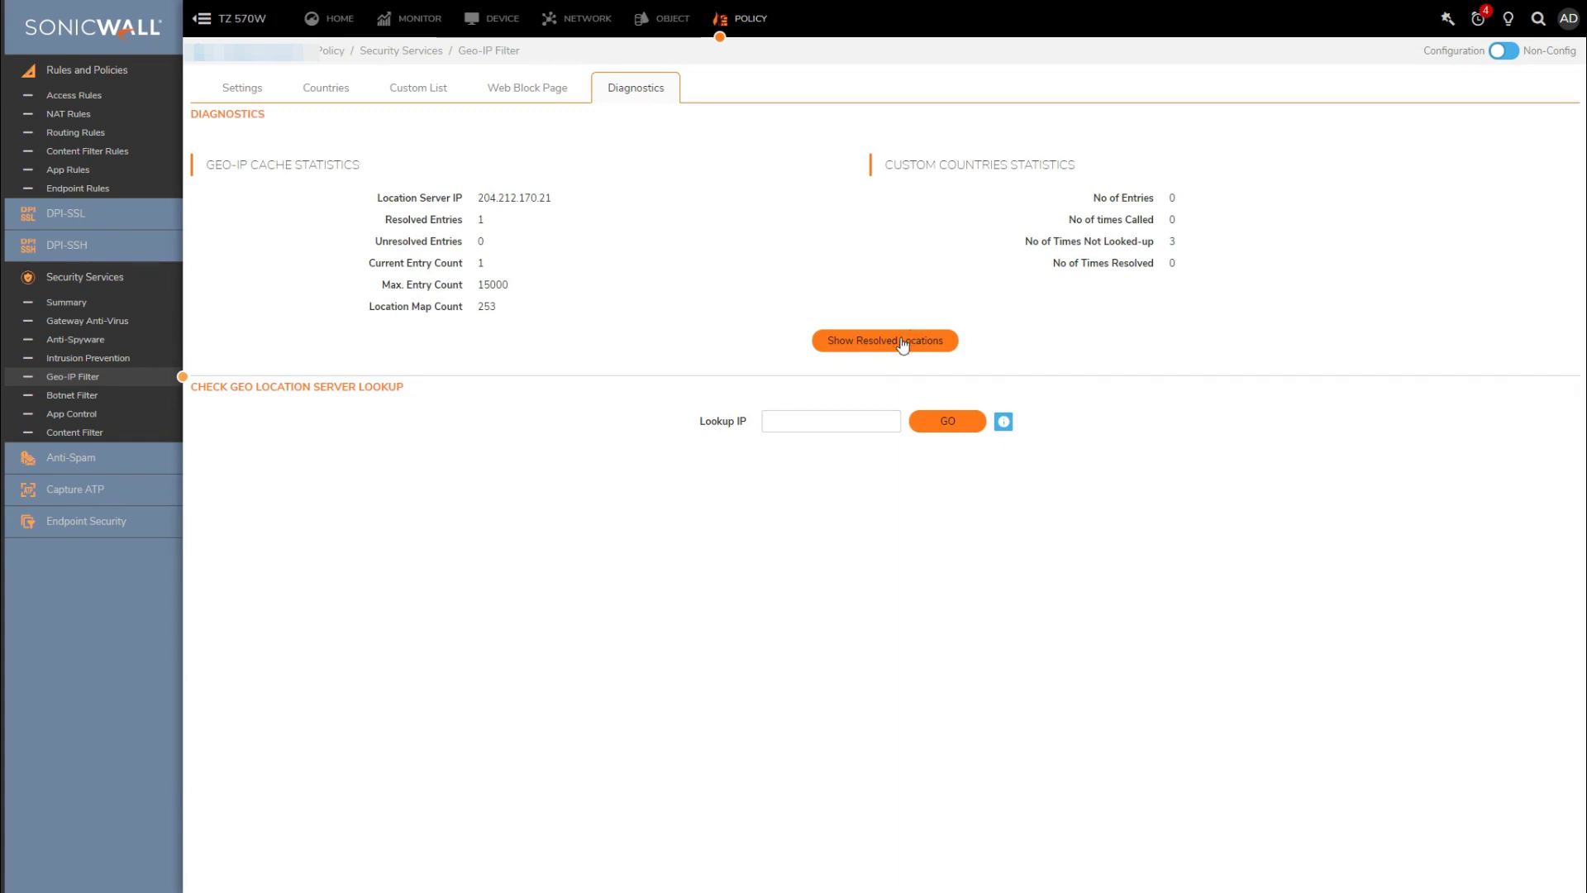
click(841, 421)
text(8.8.8.8)
click(946, 431)
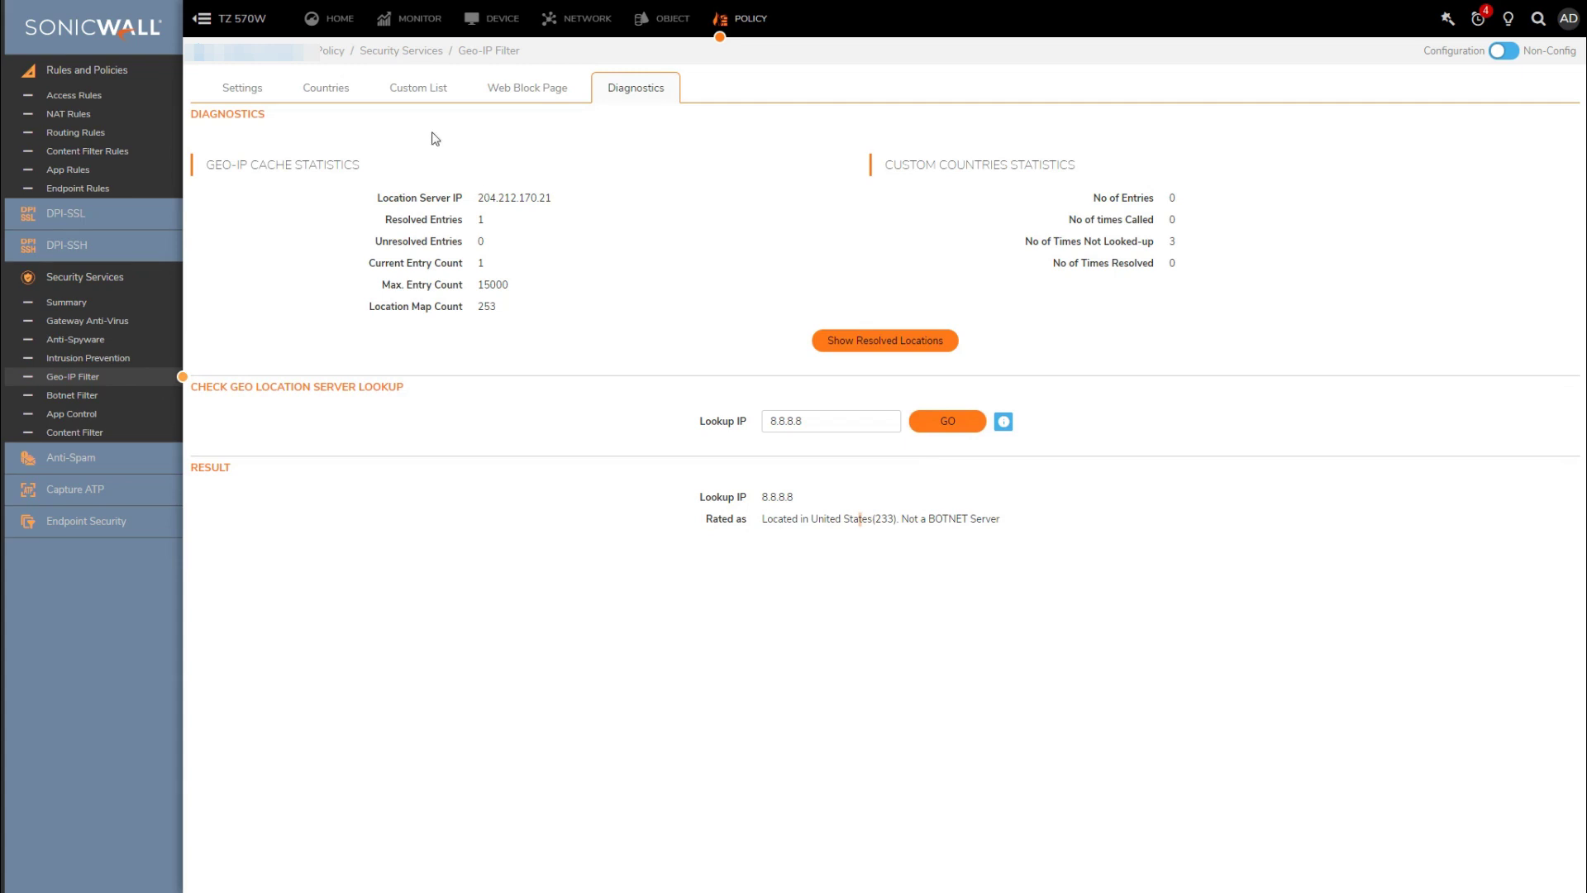
Step: On the Settings tab, select Firewall Rule-based Connections and save the change
click(228, 91)
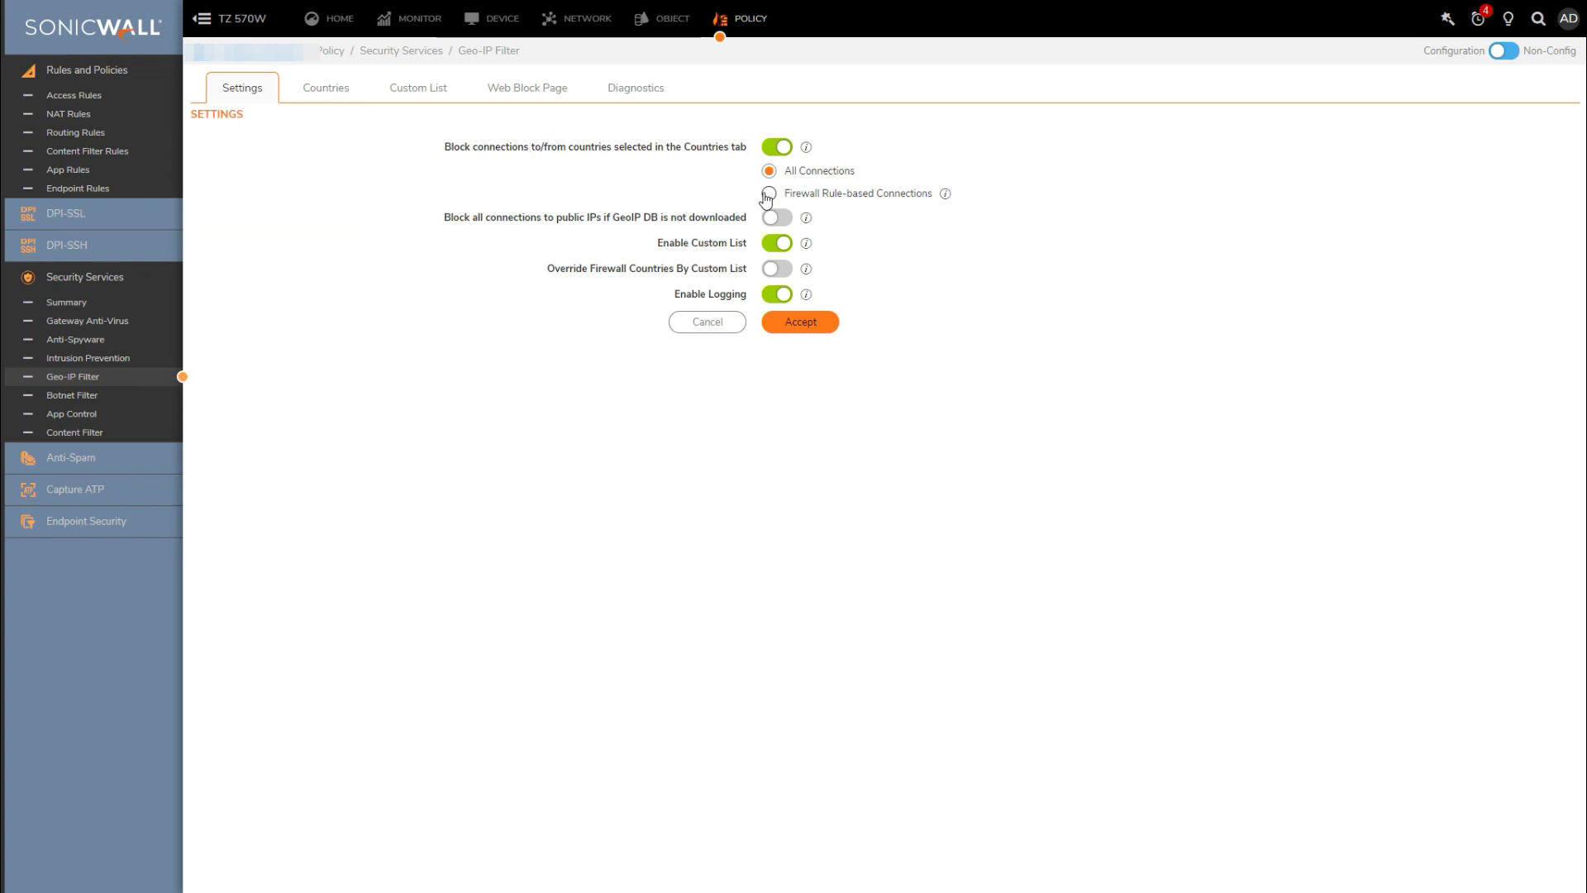
click(768, 195)
click(826, 327)
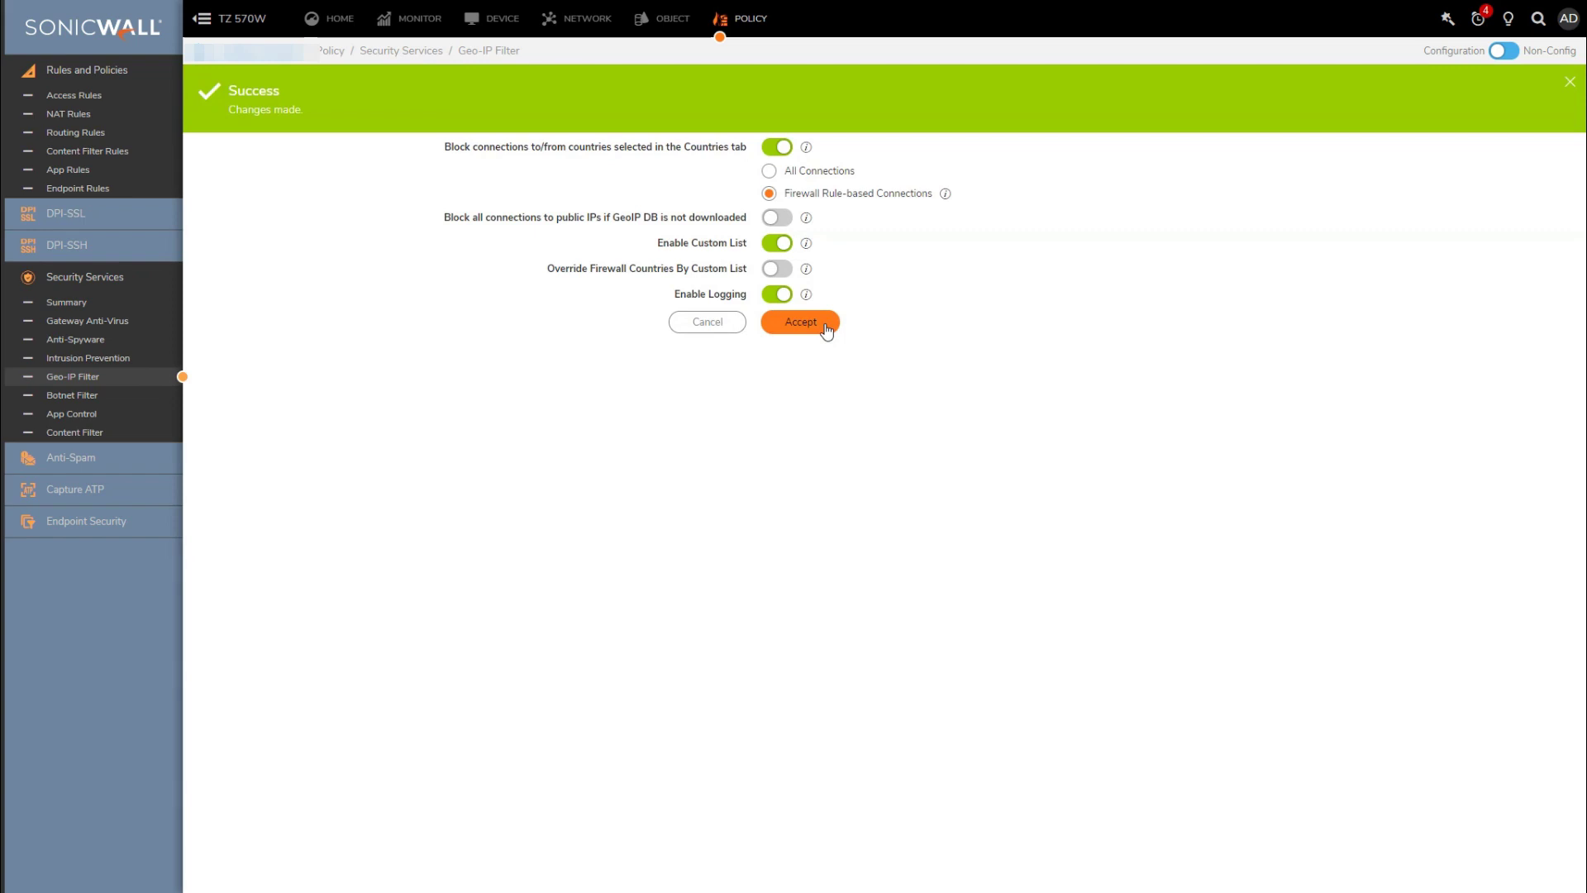
Step: Edit Default Access Rule_1 from Access Rules and show its Security Profiles settings
click(97, 99)
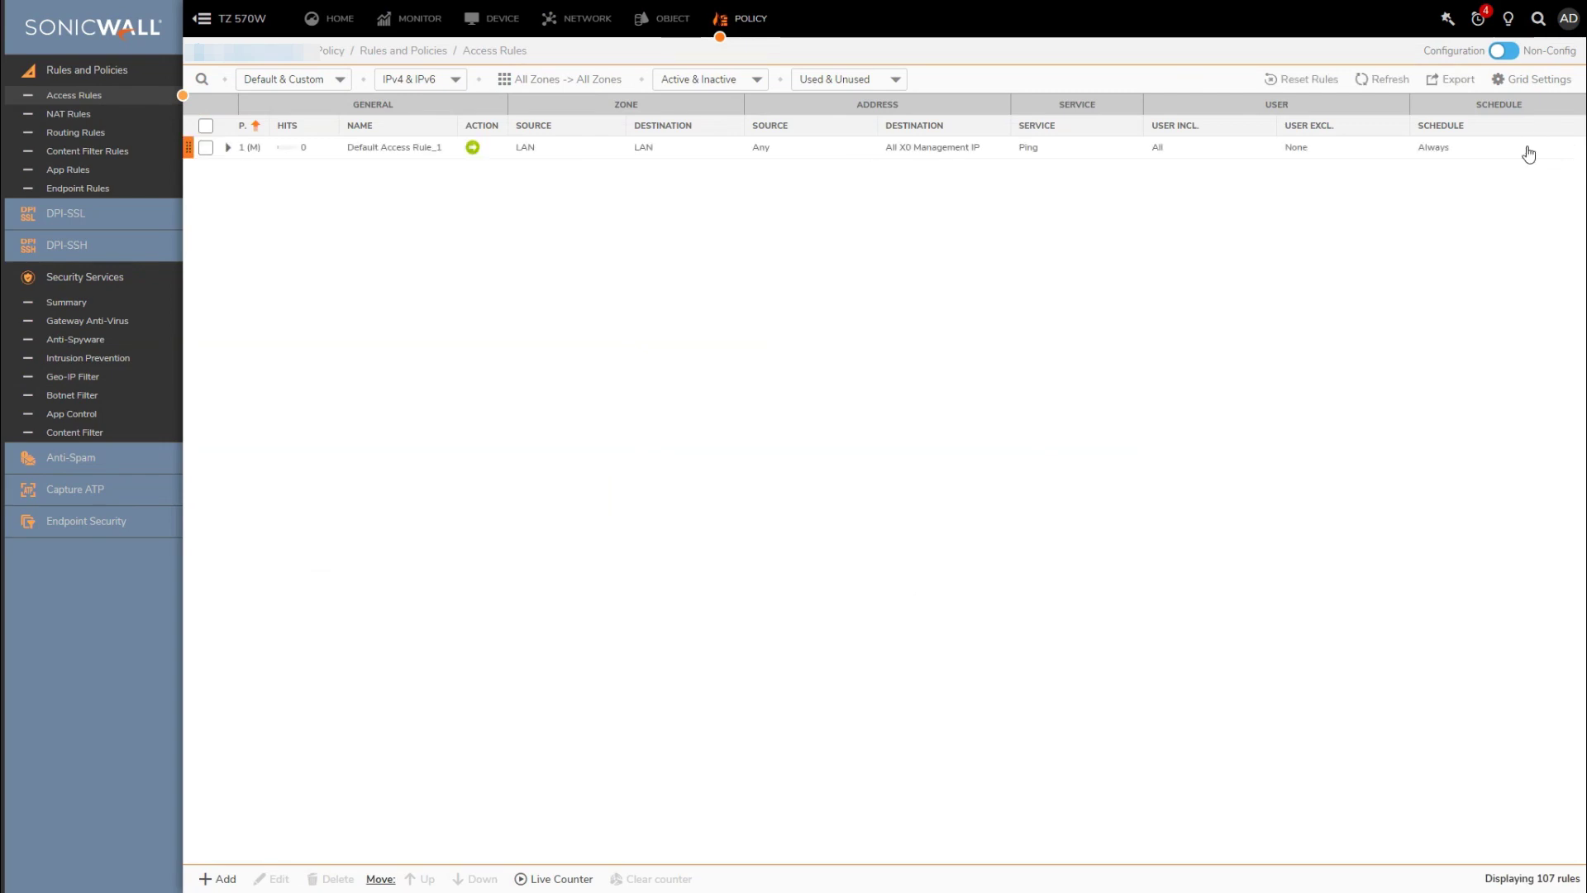
mouse_move(1540, 154)
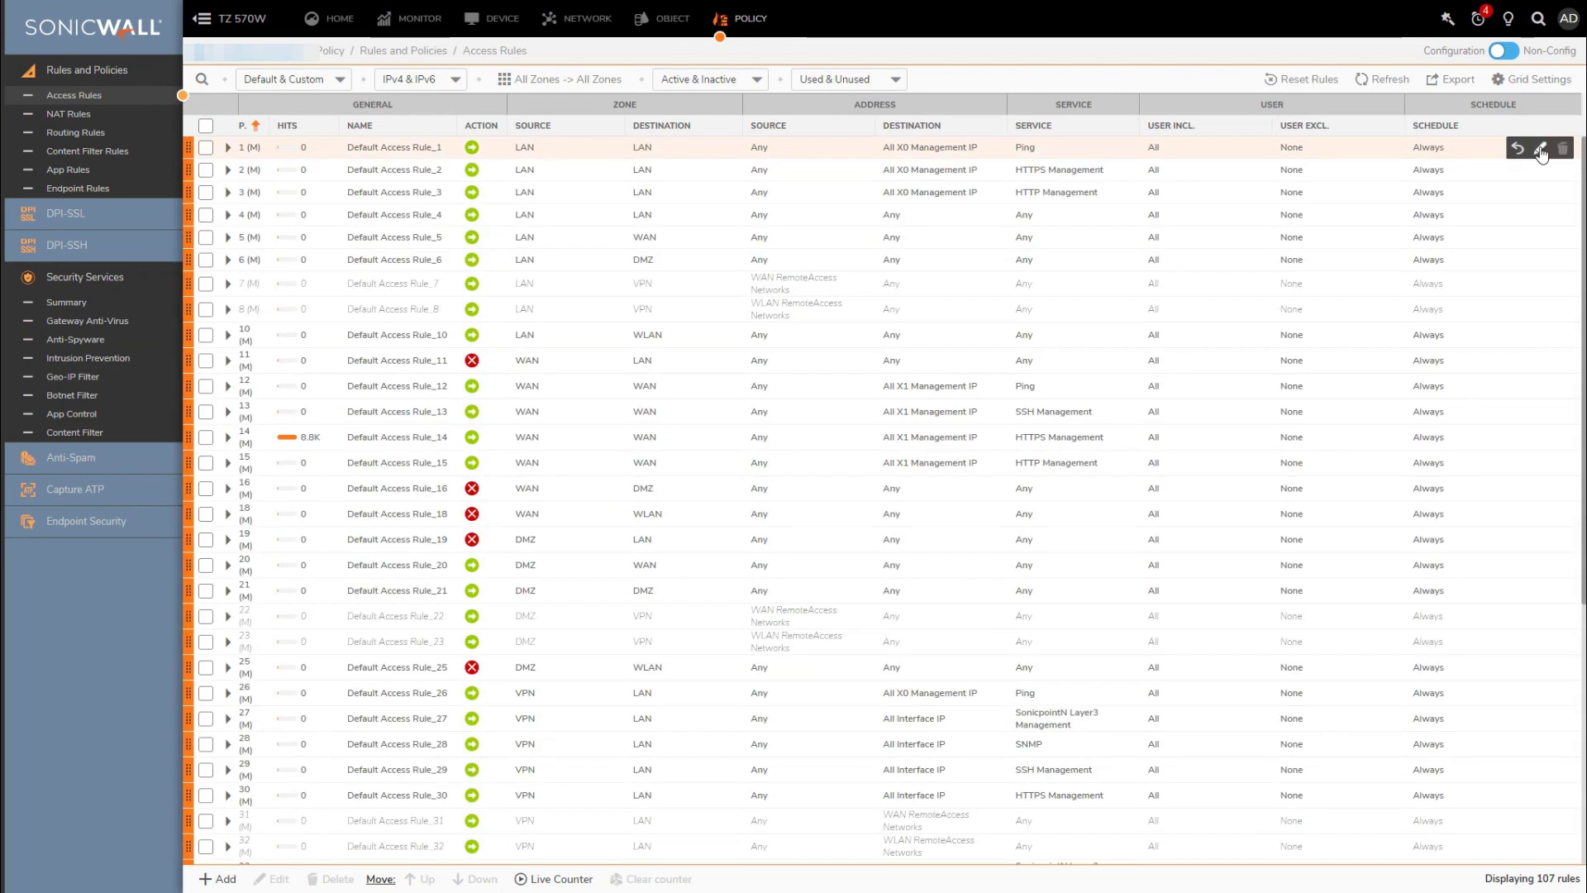
click(1540, 150)
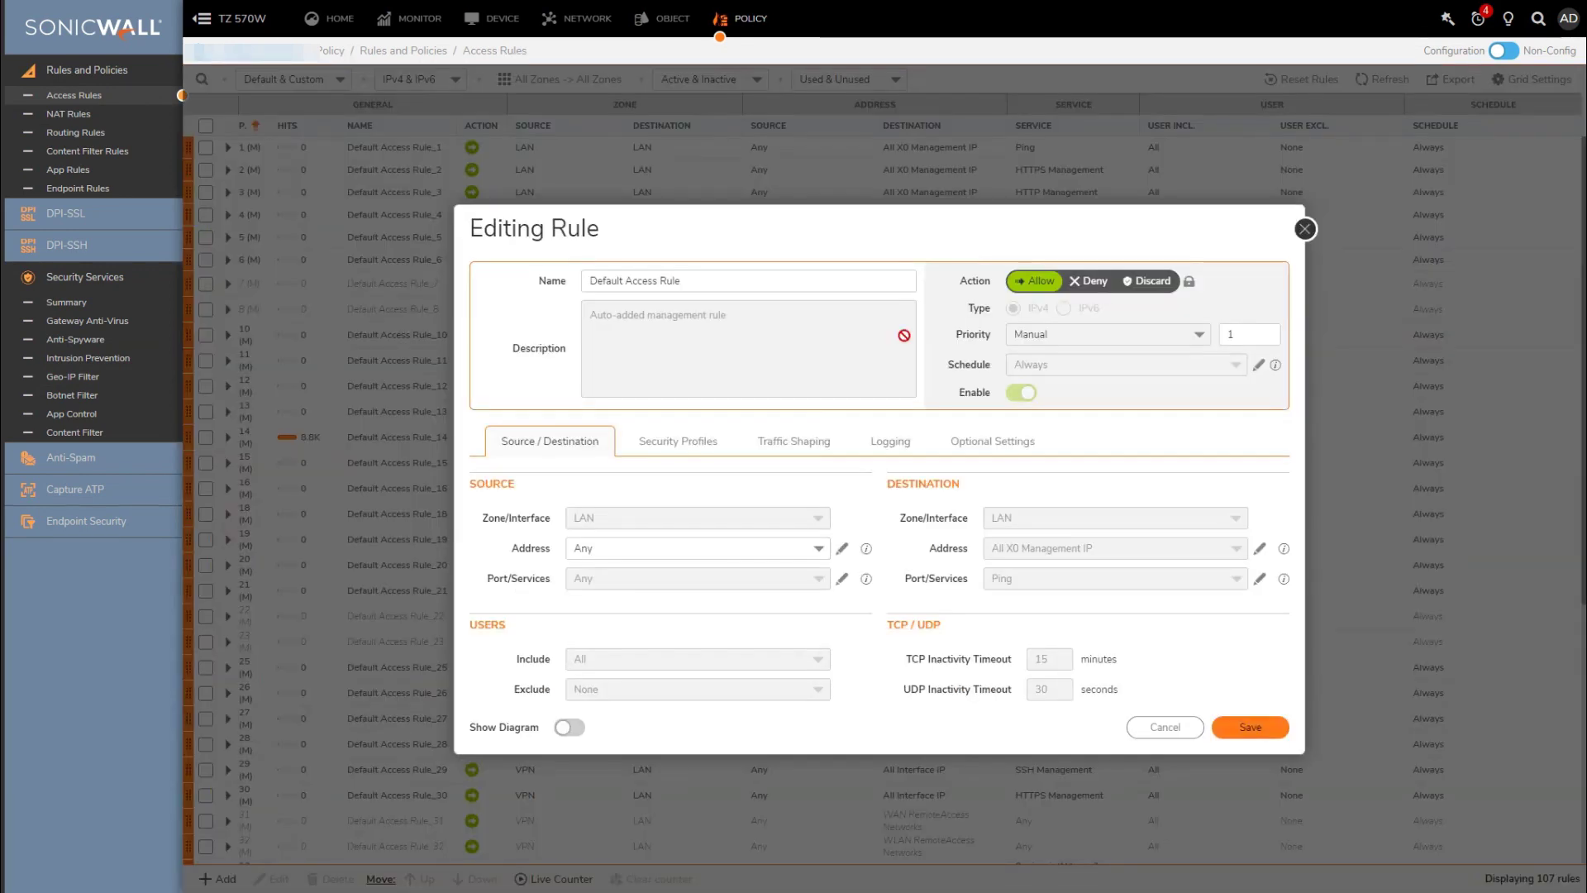
click(691, 433)
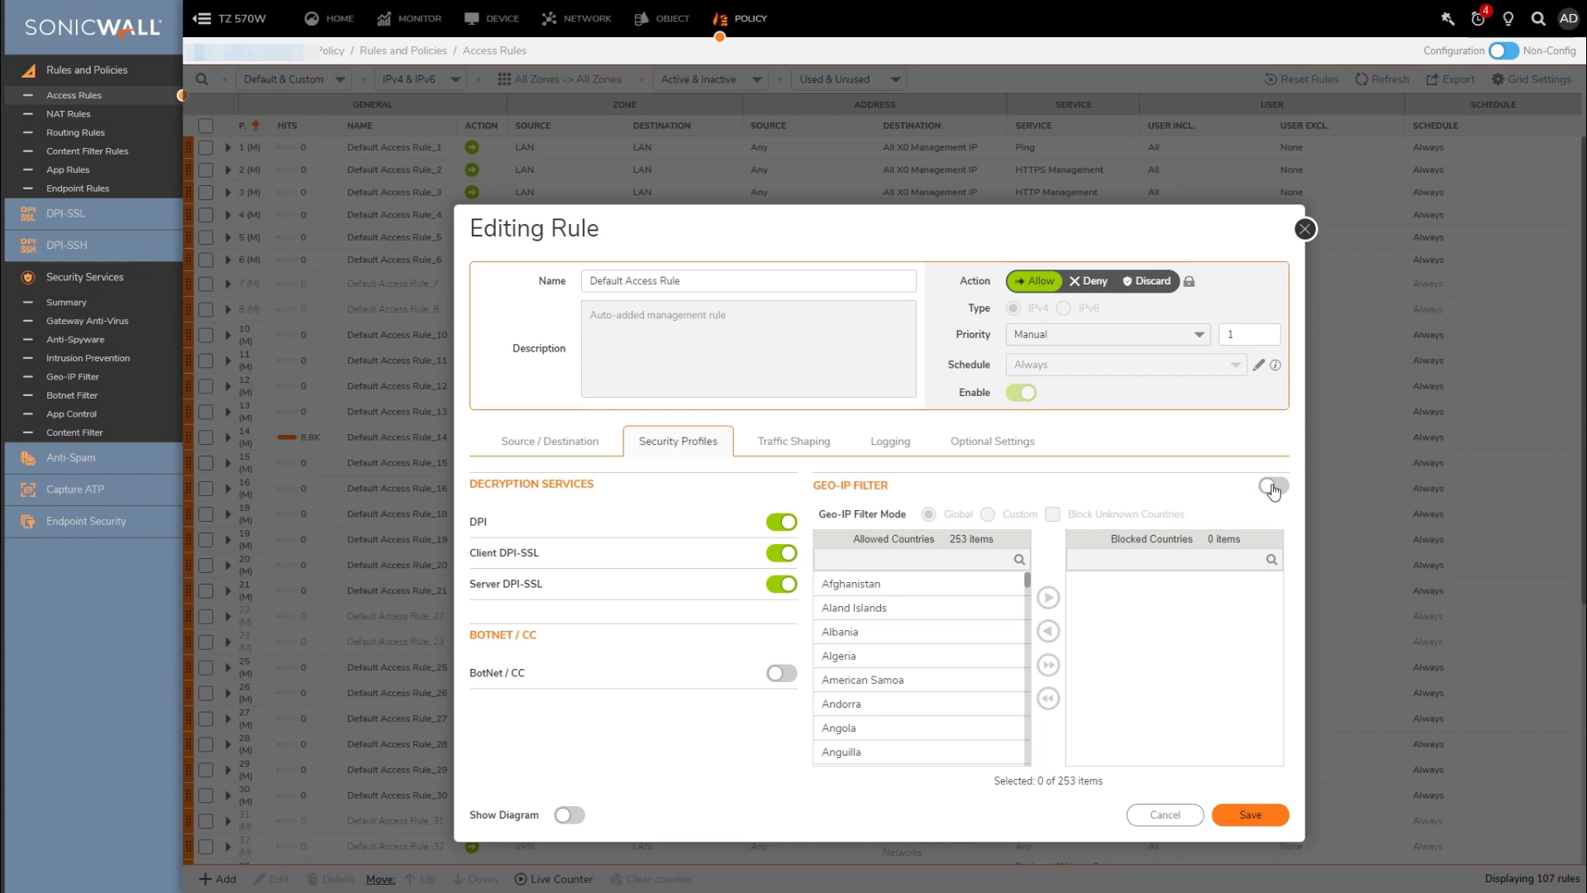
Step: Turn on the rule's Custom Geo-IP filter blocking Afghanistan and Anonymous Proxy/Private IP, and save
click(1271, 488)
click(988, 515)
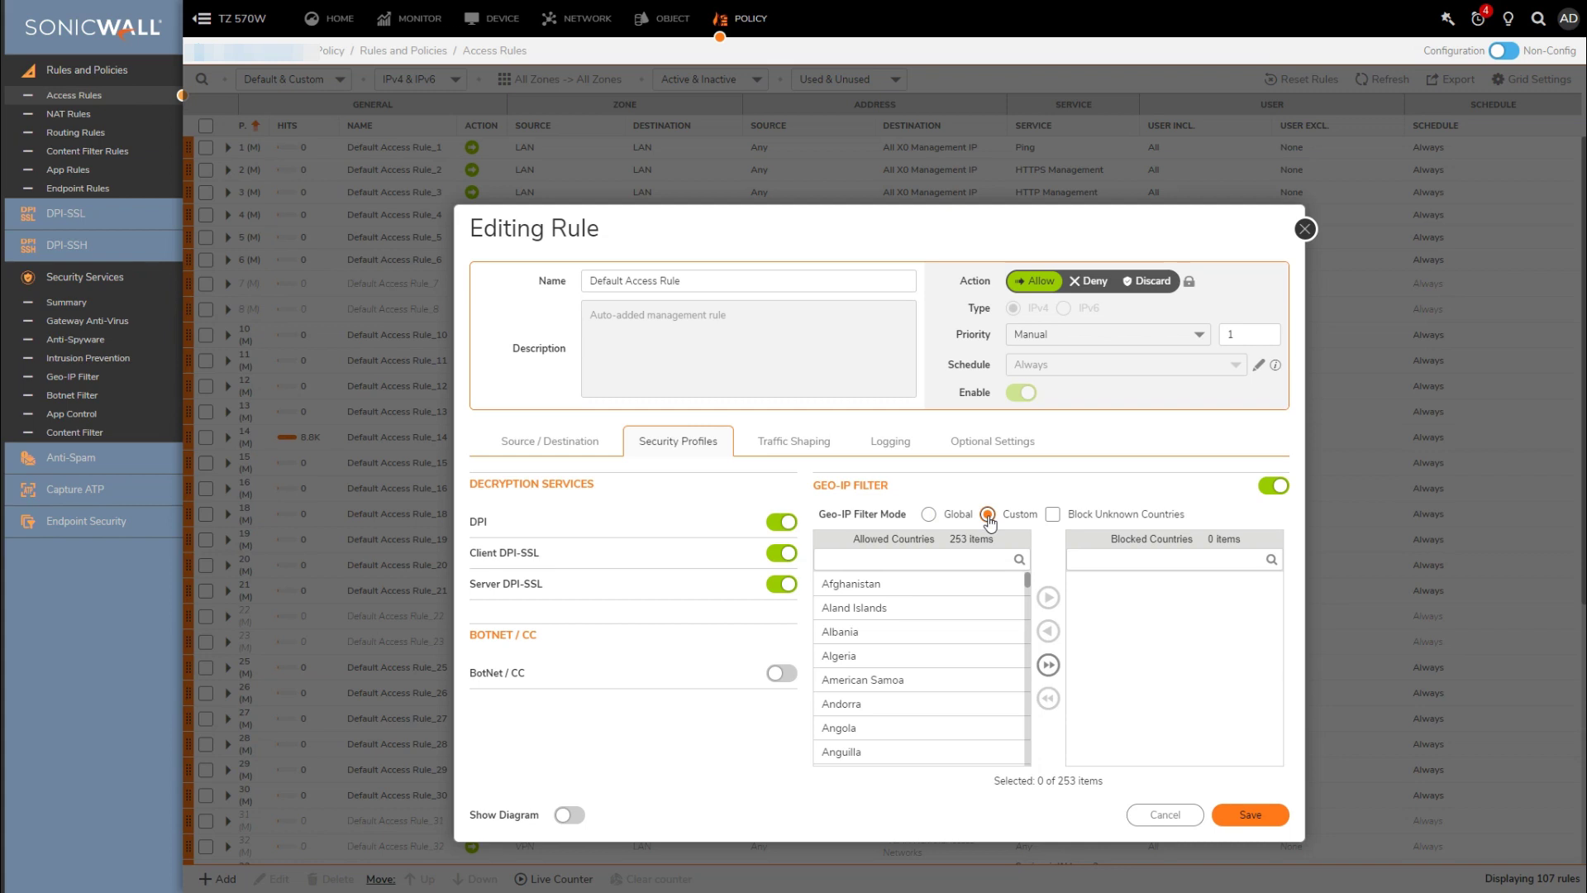
click(932, 592)
click(1048, 596)
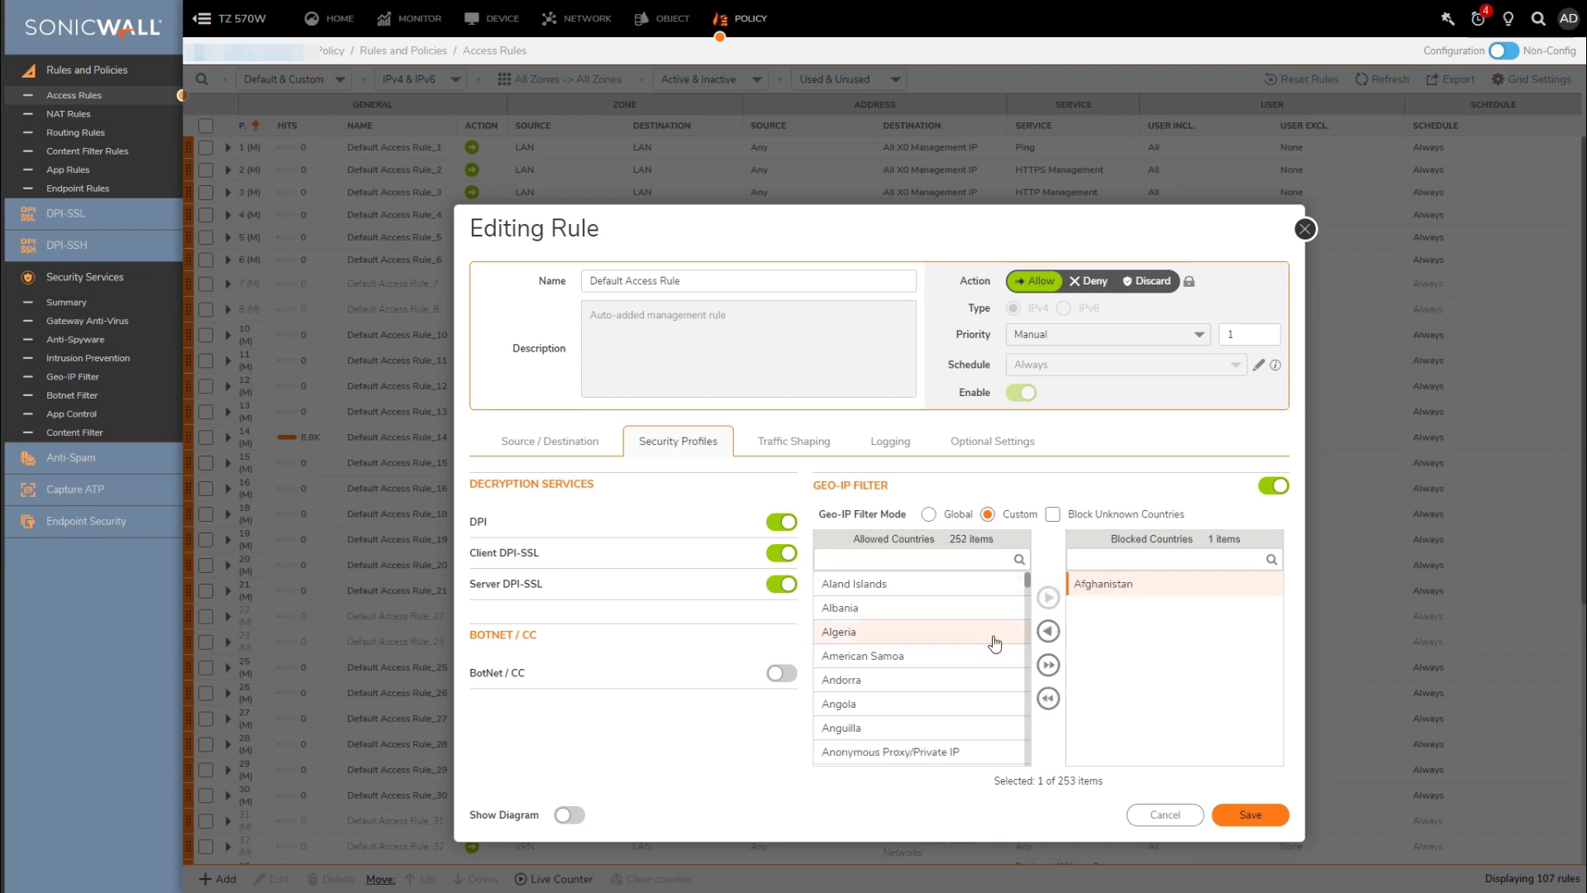
click(927, 750)
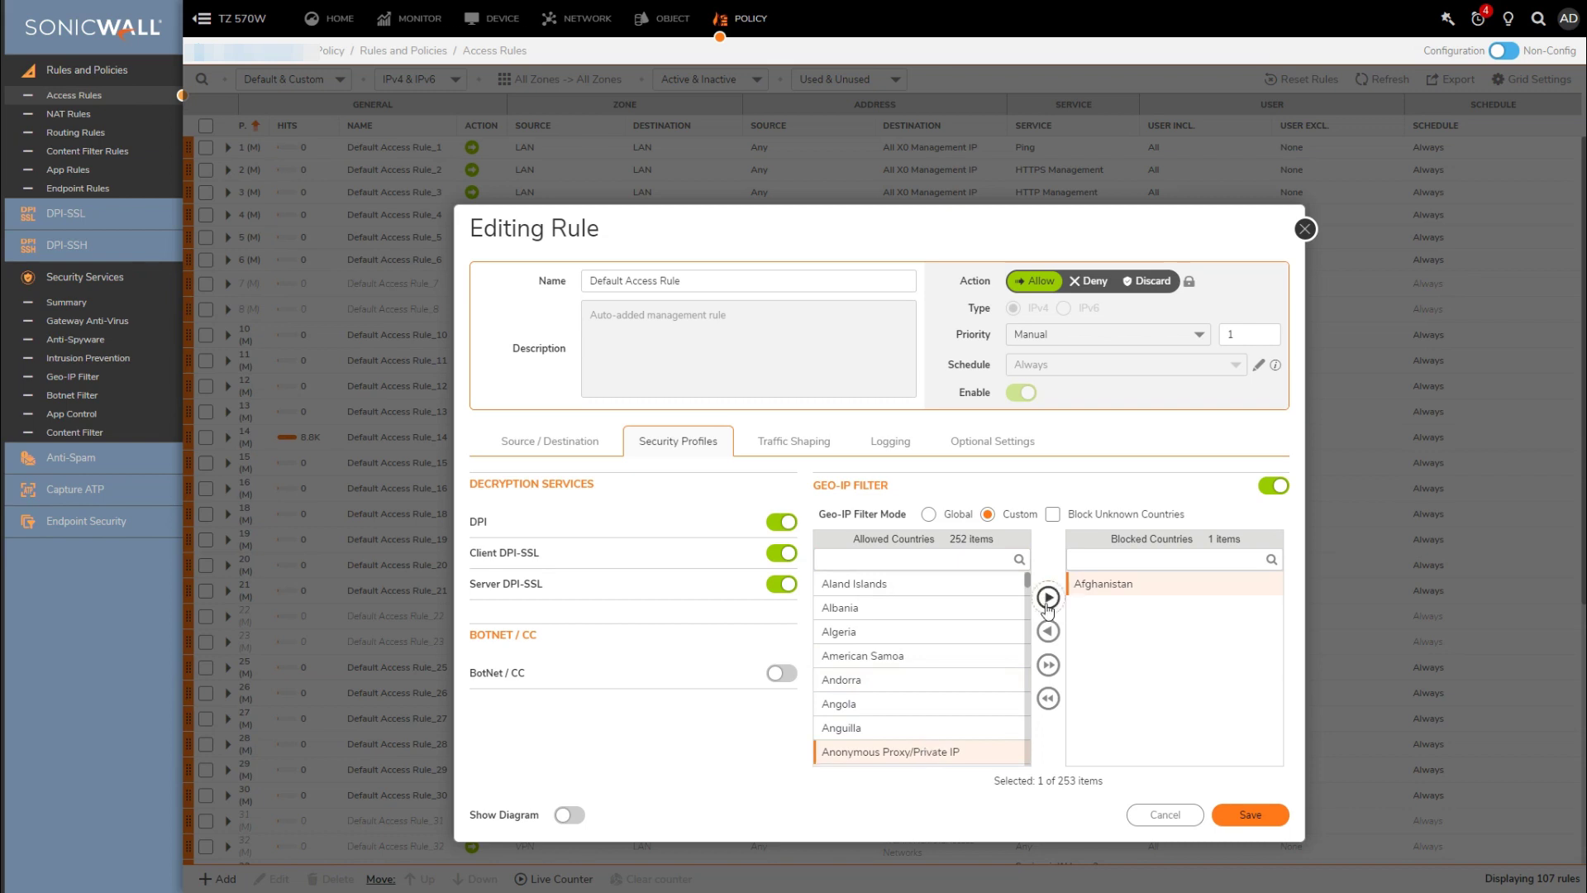
click(1047, 600)
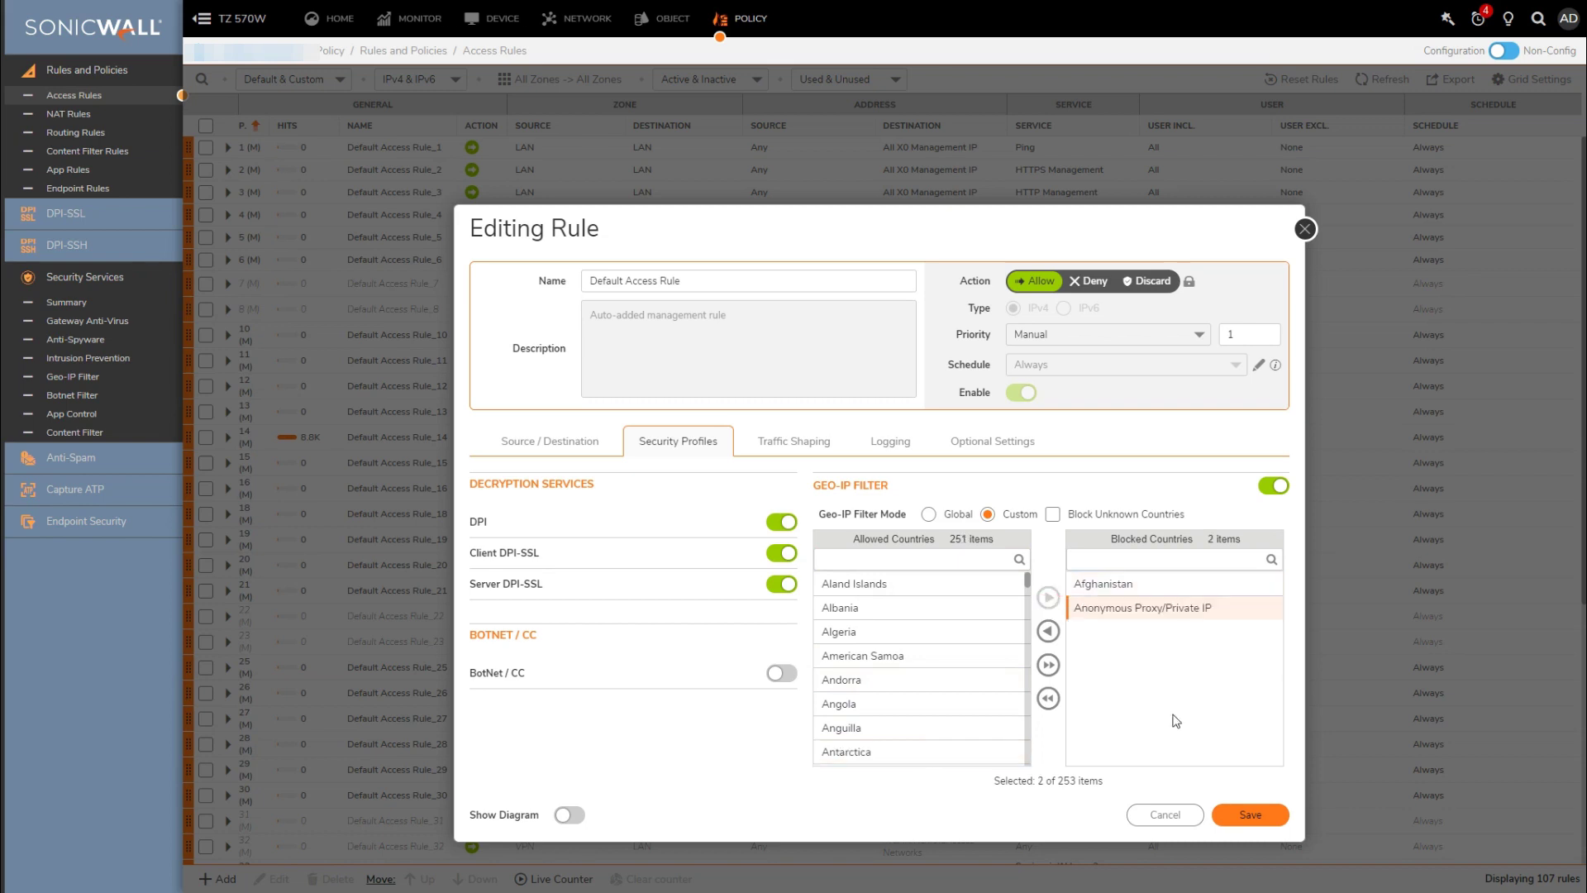
click(1234, 815)
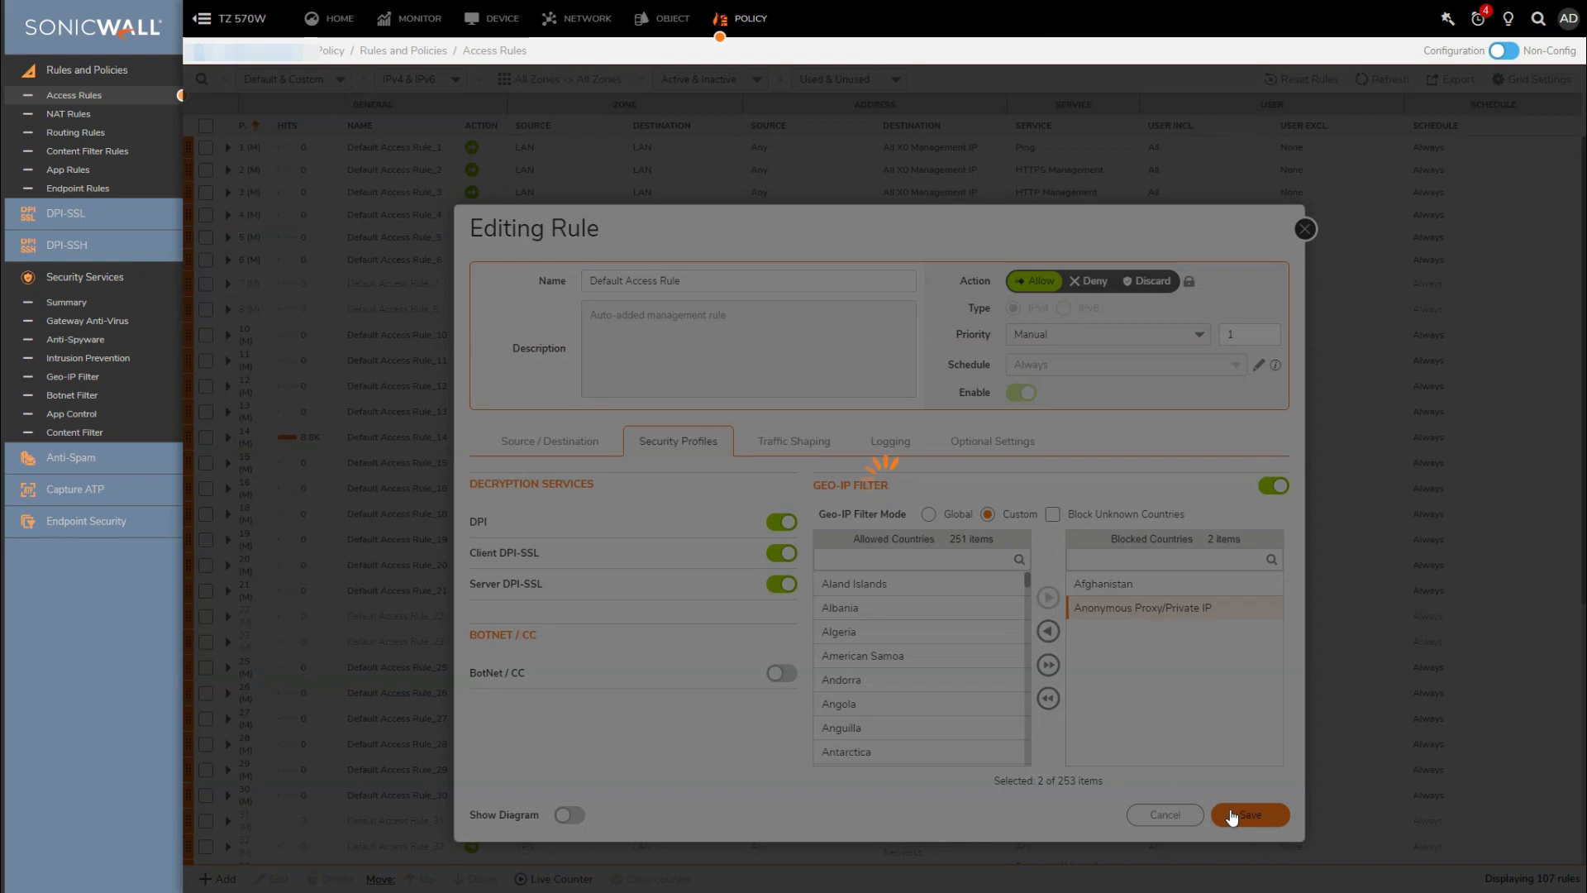